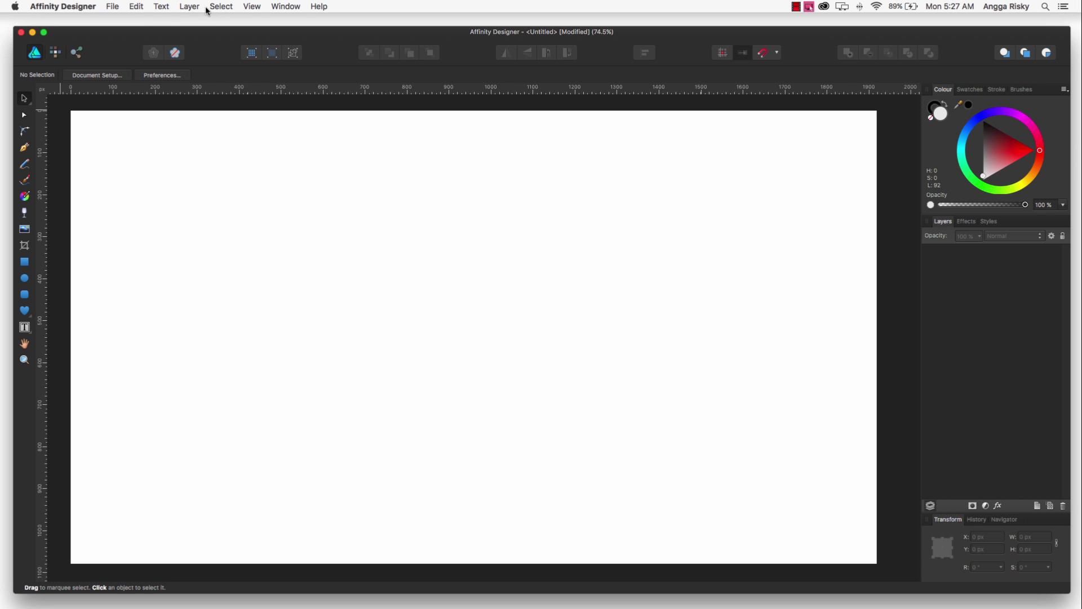
Step: Open the Layer menu and close it without choosing a command
{"action": "left_click", "coordinate": [188, 7]}
{"action": "mouse_move", "coordinate": [213, 111]}
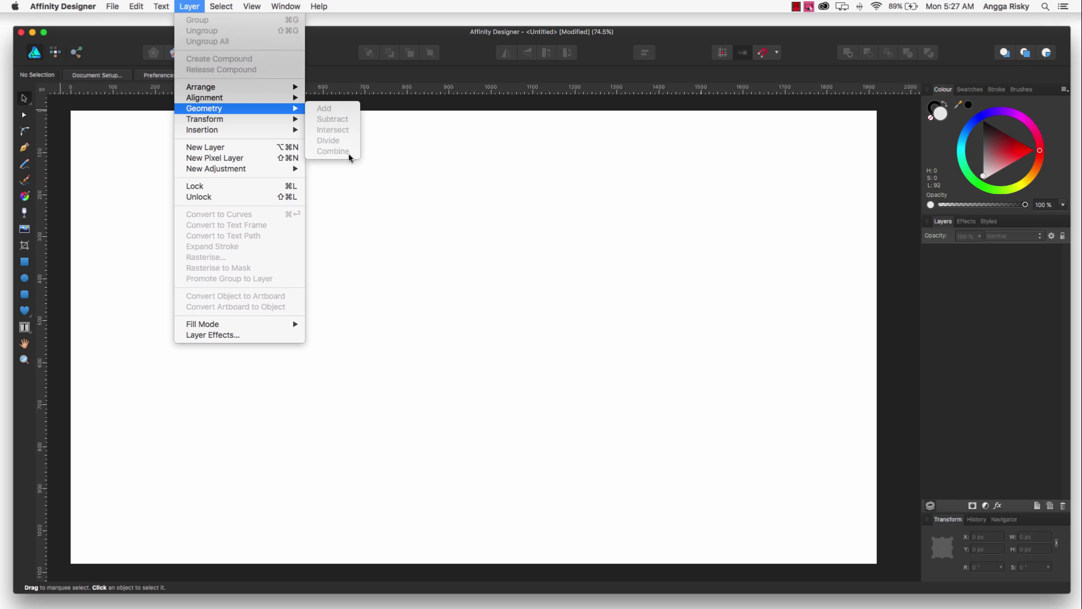
{"action": "left_click", "coordinate": [393, 158]}
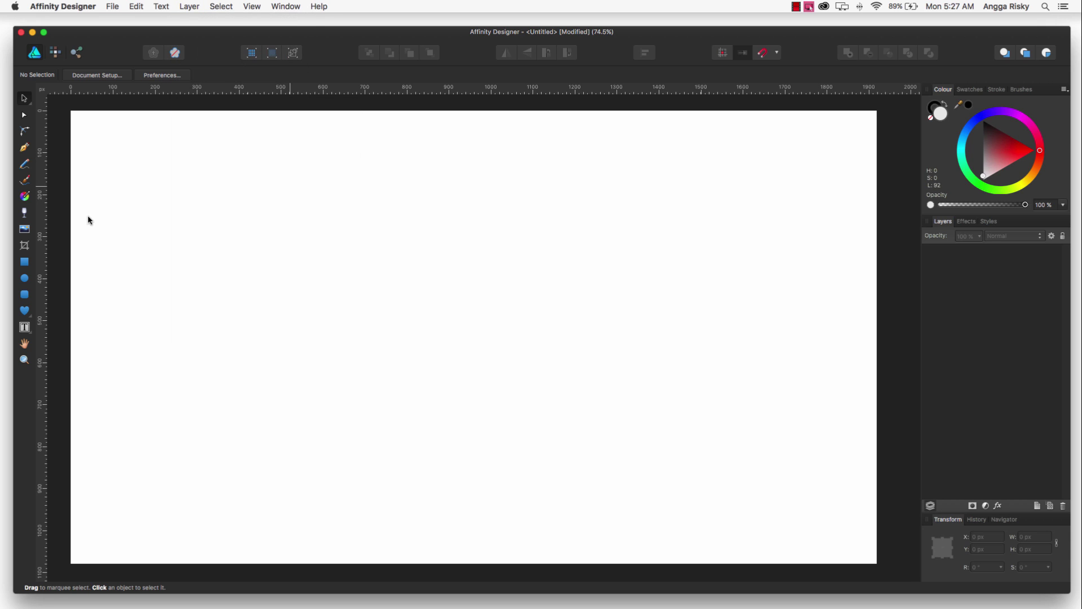
Step: Draw a large heart with the Heart Tool in the page's upper middle, nudging it slightly
{"action": "left_click", "coordinate": [26, 312]}
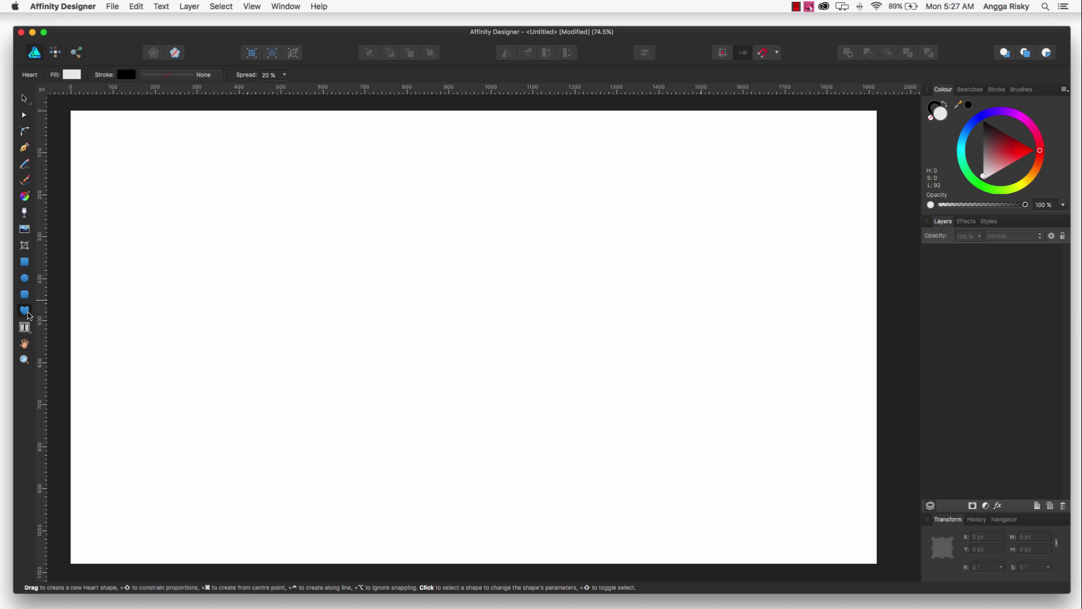
{"action": "left_click", "coordinate": [27, 312]}
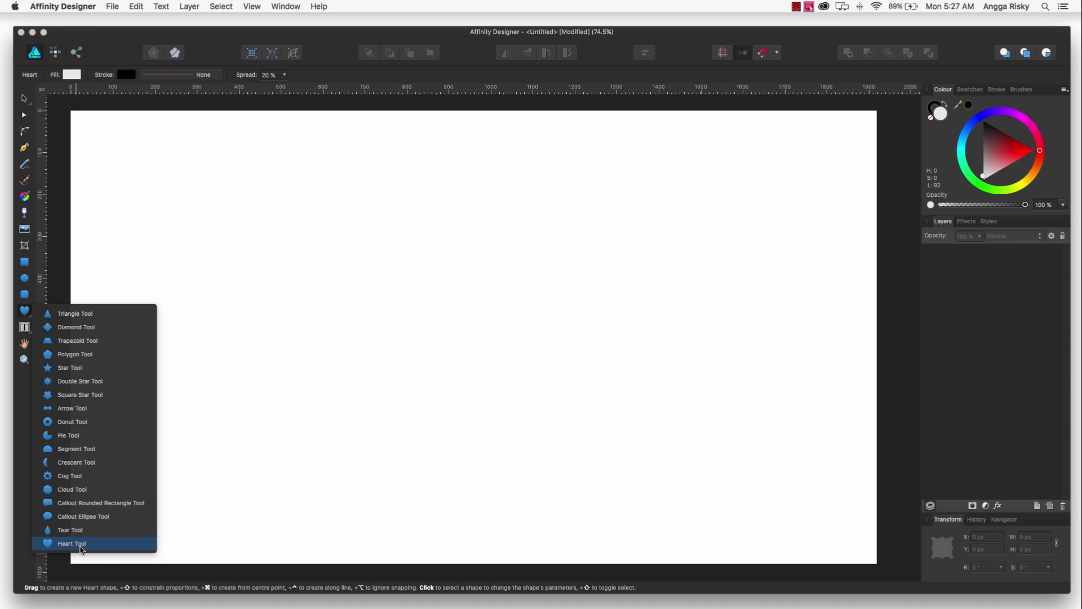
{"action": "left_click", "coordinate": [81, 546]}
{"action": "mouse_move", "coordinate": [374, 179]}
{"action": "left_mouse_down"}
{"action": "mouse_move", "coordinate": [434, 298]}
{"action": "mouse_move", "coordinate": [604, 449]}
{"action": "left_mouse_up"}
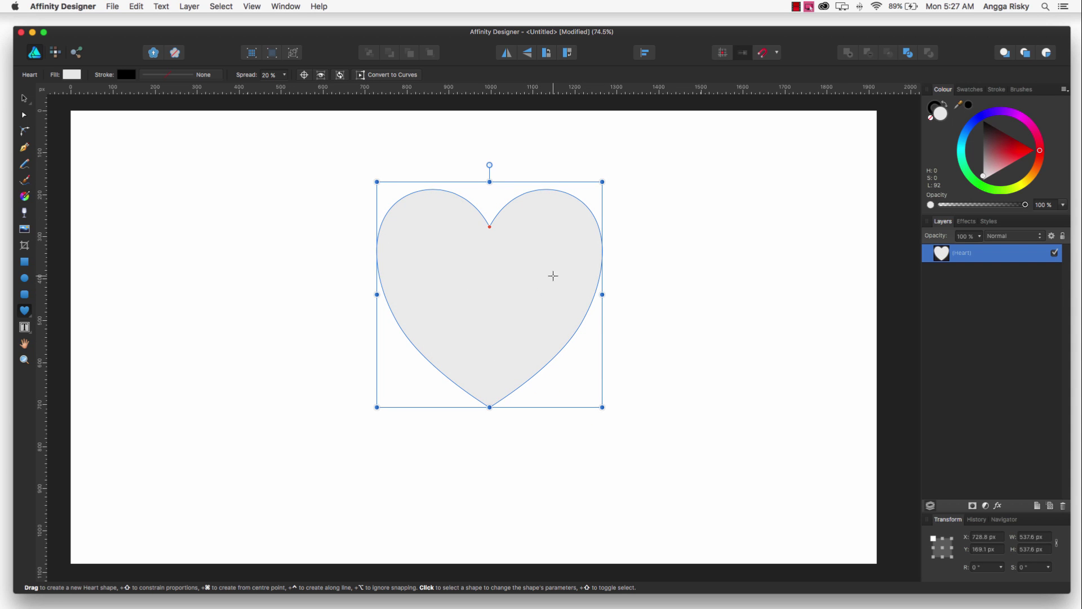
{"action": "key", "text": "v"}
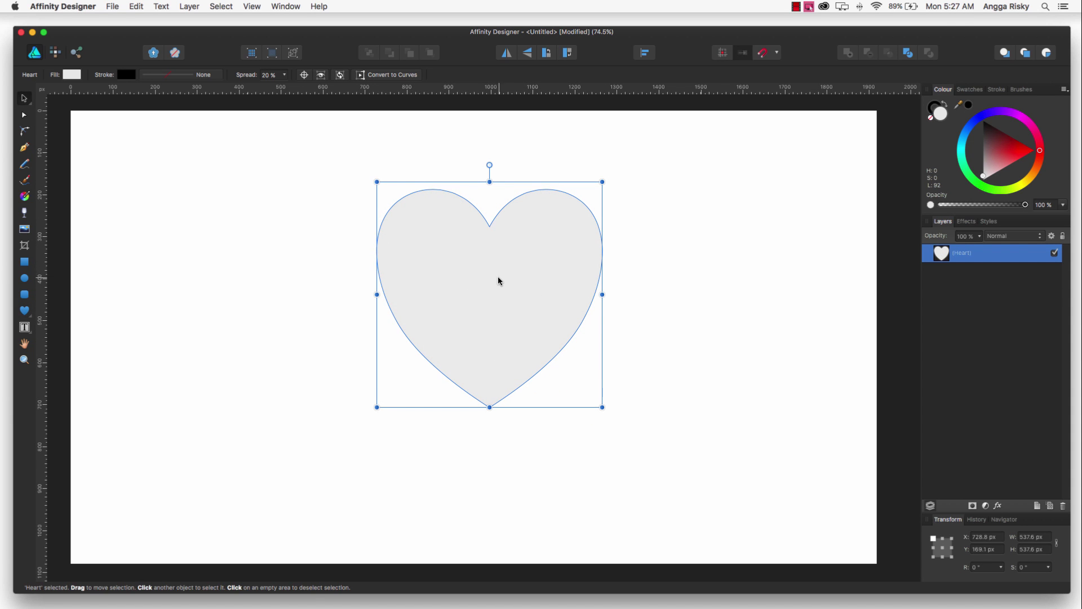
{"action": "left_click_drag", "start_coordinate": [498, 280], "coordinate": [484, 273]}
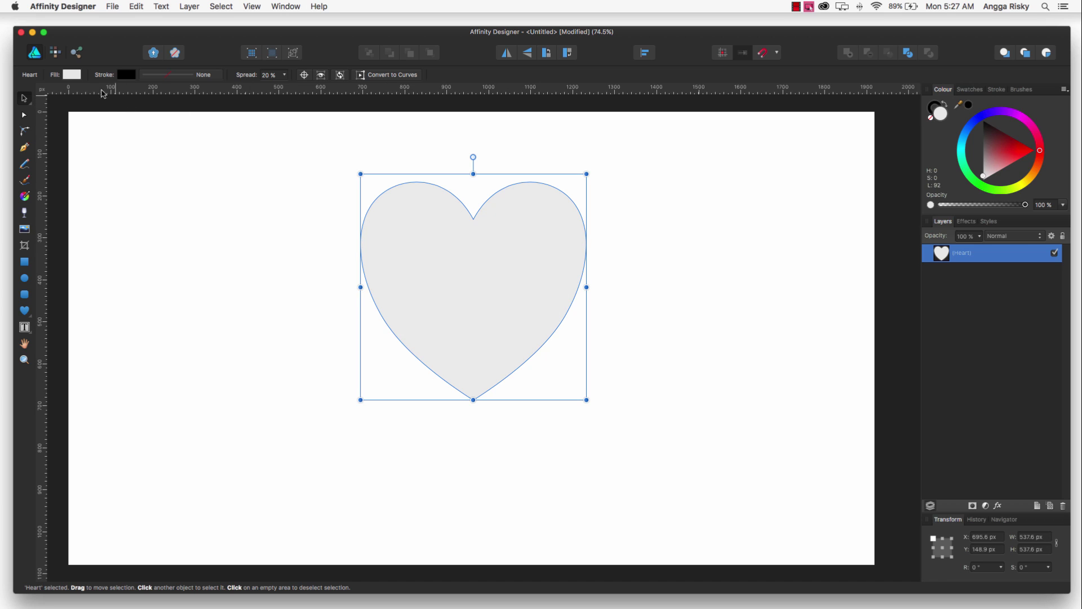
Step: Set the heart's fill colour to pink FF42A9
{"action": "left_click", "coordinate": [72, 75]}
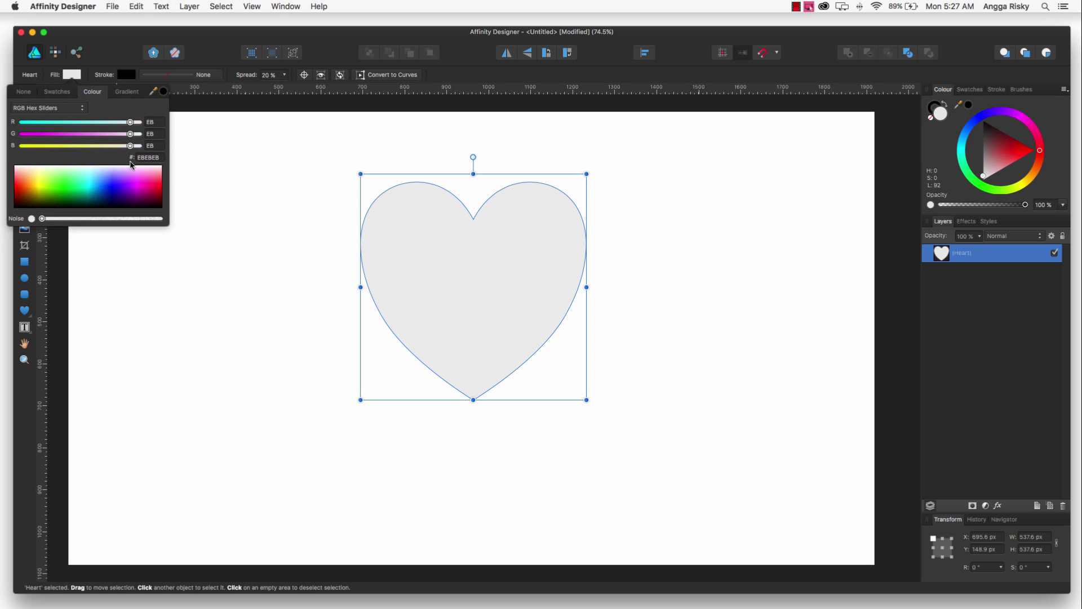
{"action": "left_click_drag", "start_coordinate": [130, 135], "coordinate": [56, 139]}
{"action": "left_click", "coordinate": [138, 184]}
{"action": "left_click_drag", "start_coordinate": [138, 183], "coordinate": [150, 184]}
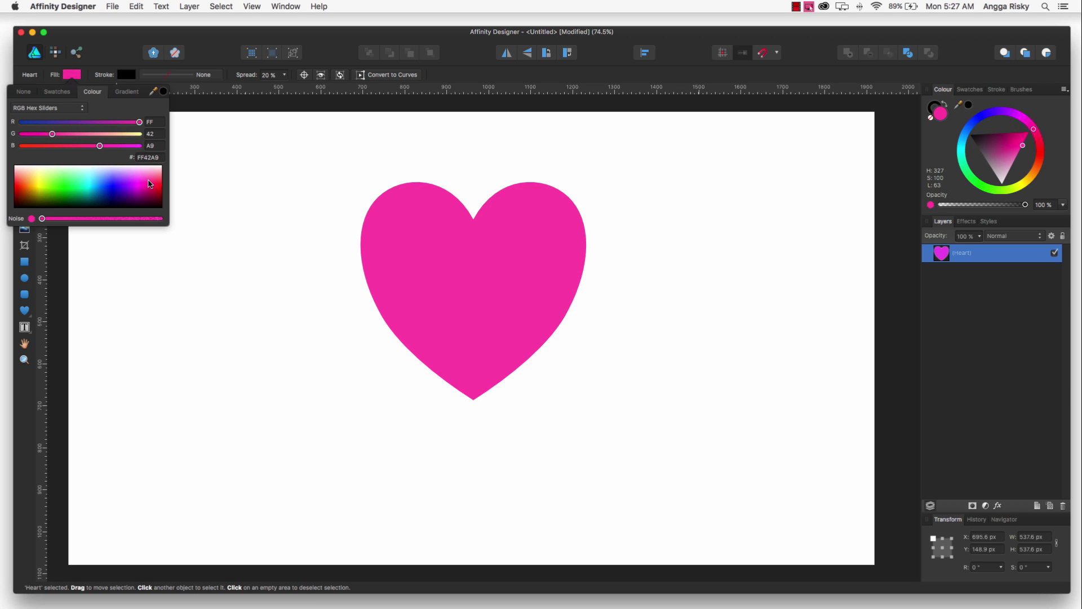
{"action": "left_click", "coordinate": [272, 203]}
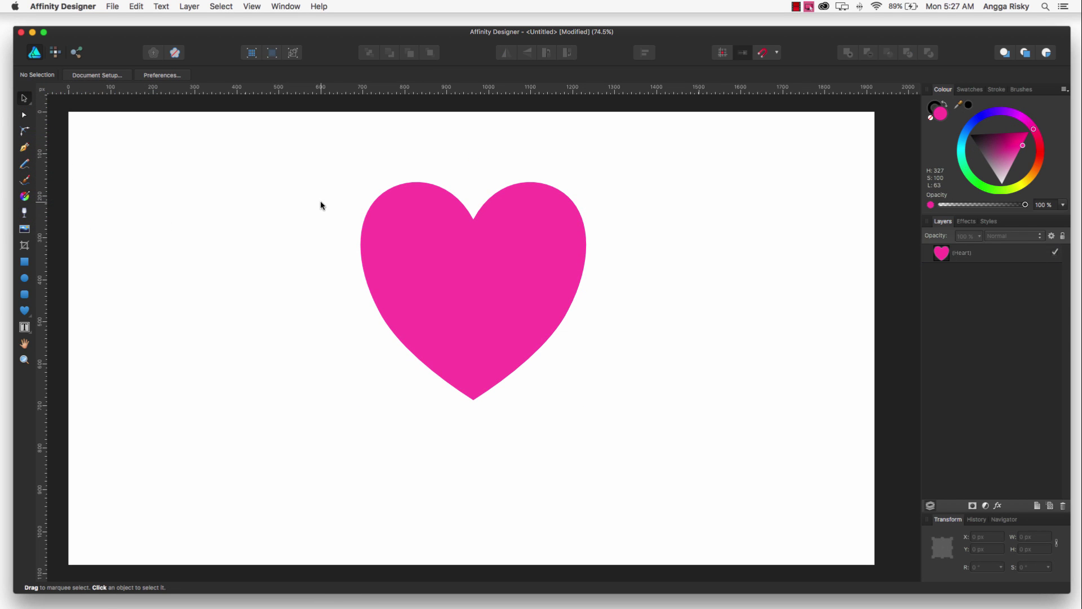
Step: Draw a circle with the Ellipse Tool overlapping the heart's bottom tip
{"action": "left_click", "coordinate": [455, 261]}
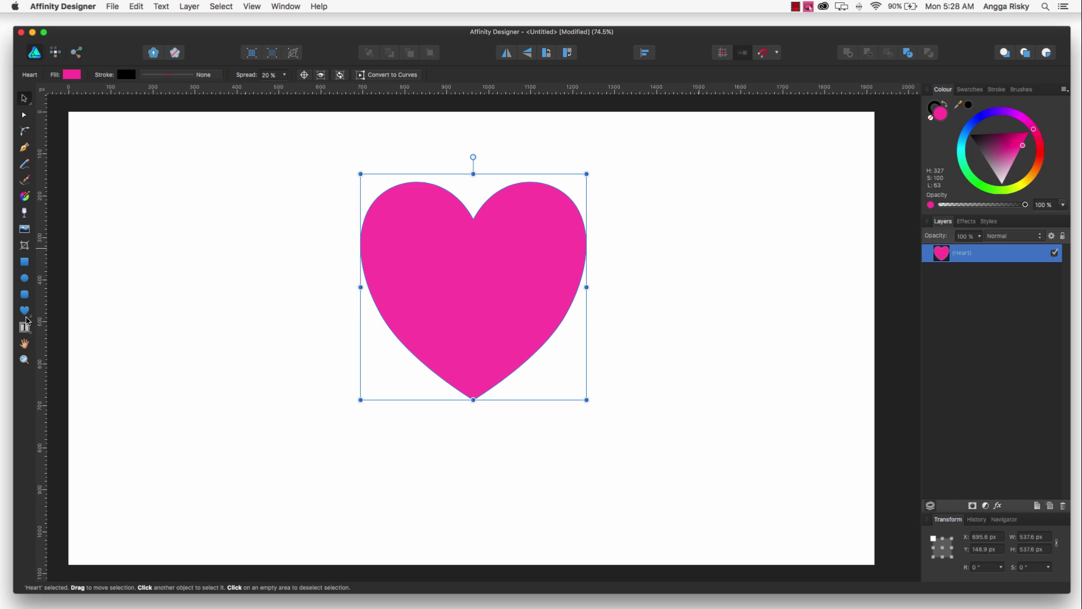
{"action": "left_click", "coordinate": [24, 277]}
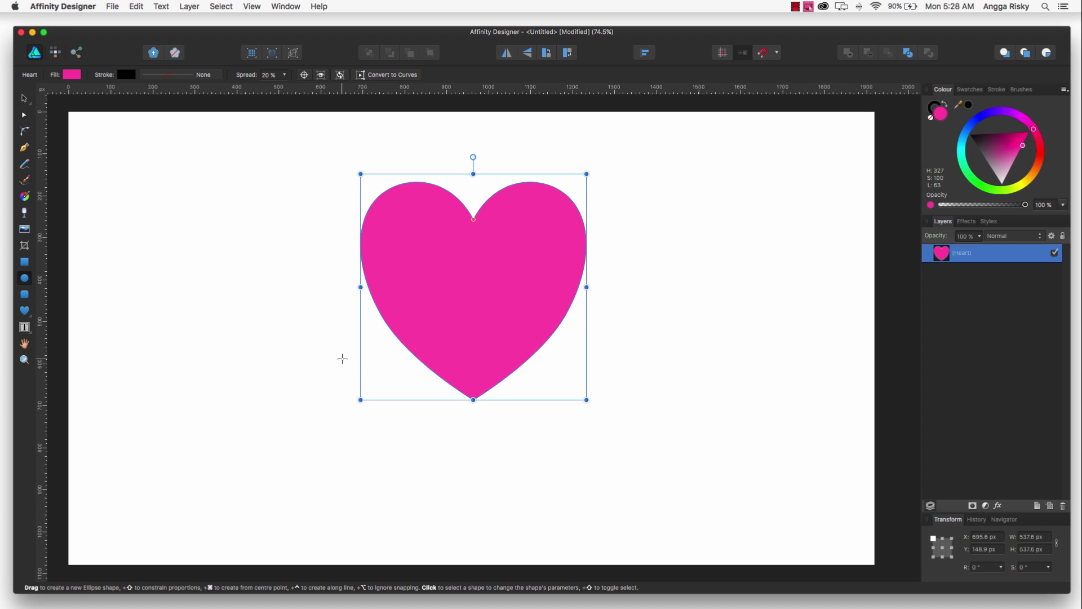
{"action": "left_click", "coordinate": [445, 408]}
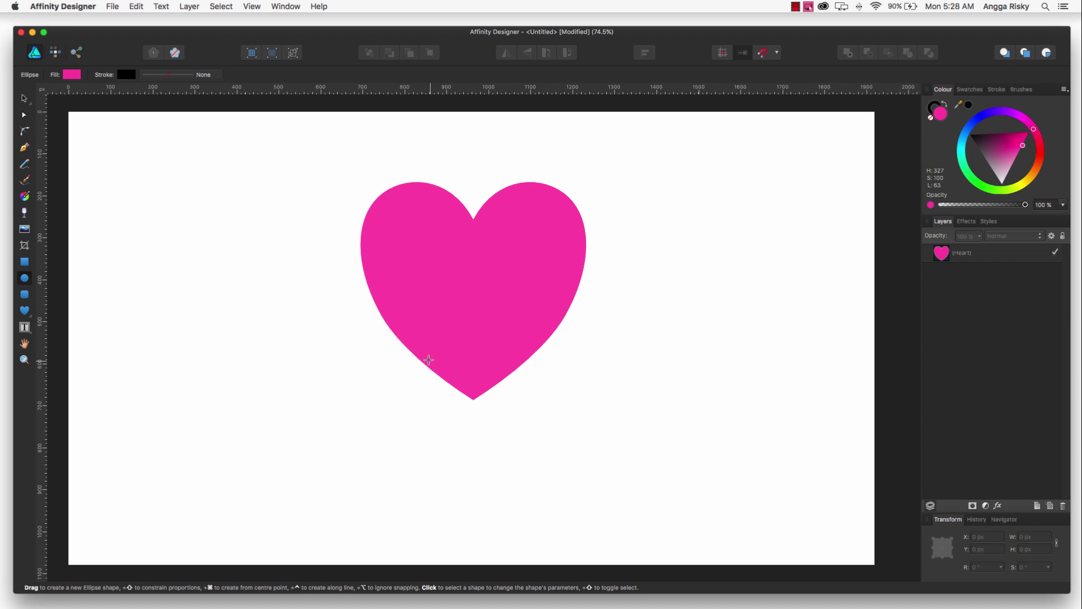
{"action": "left_click_drag", "start_coordinate": [448, 392], "coordinate": [512, 444]}
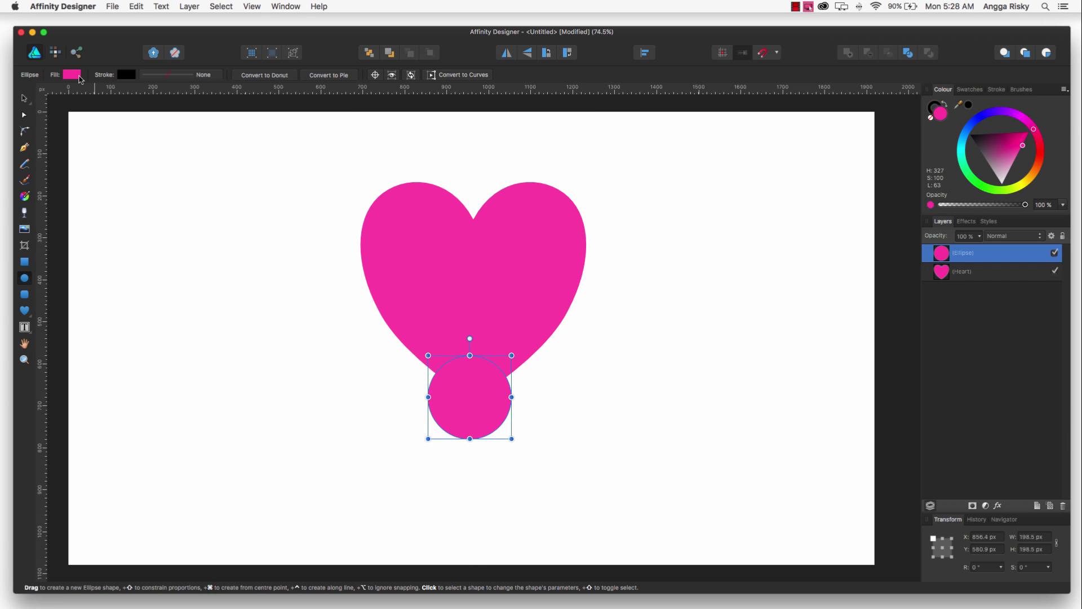
Step: Set the circle's fill to light blue using the RGB sliders
{"action": "left_click", "coordinate": [79, 75]}
{"action": "left_click_drag", "start_coordinate": [101, 145], "coordinate": [128, 148]}
{"action": "left_click", "coordinate": [184, 310]}
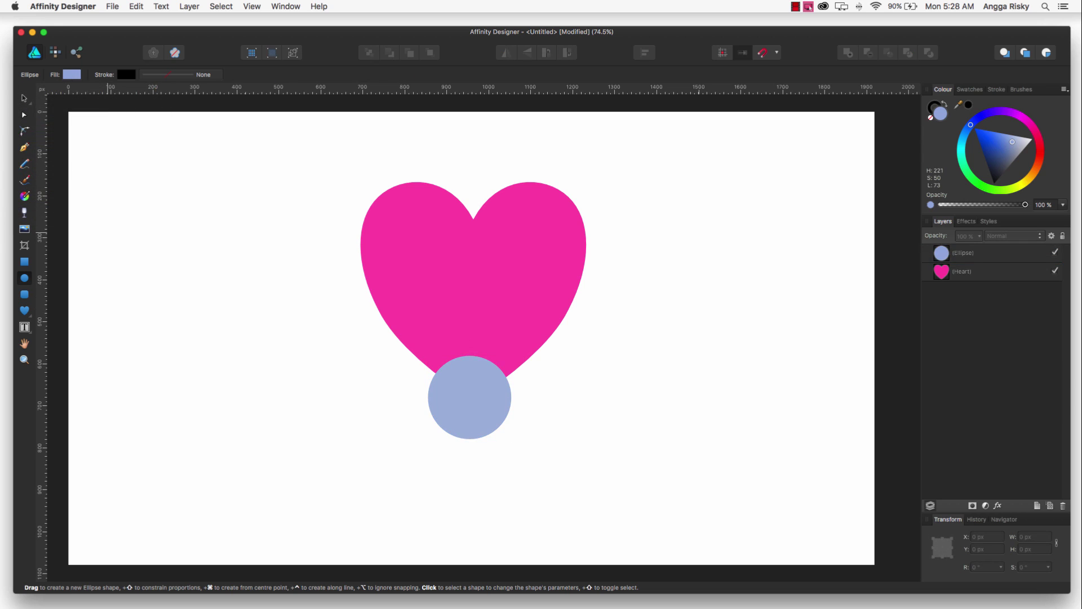
Step: Select the Ellipse and Heart layers and align them horizontally centred
{"action": "left_click", "coordinate": [31, 98]}
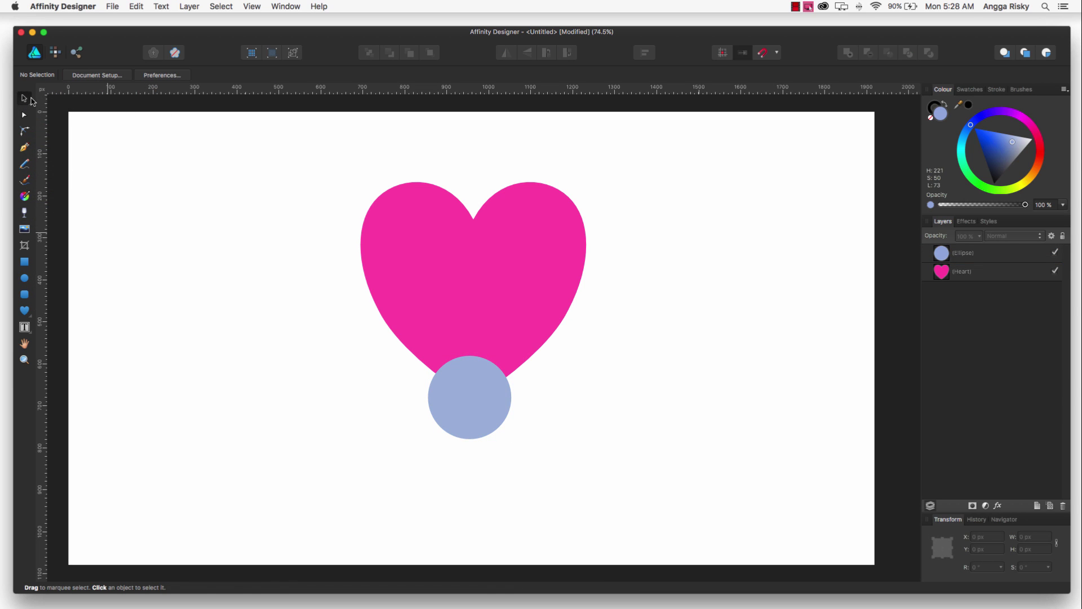
{"action": "left_click", "coordinate": [965, 254]}
{"action": "left_click", "coordinate": [966, 273], "text": "shift"}
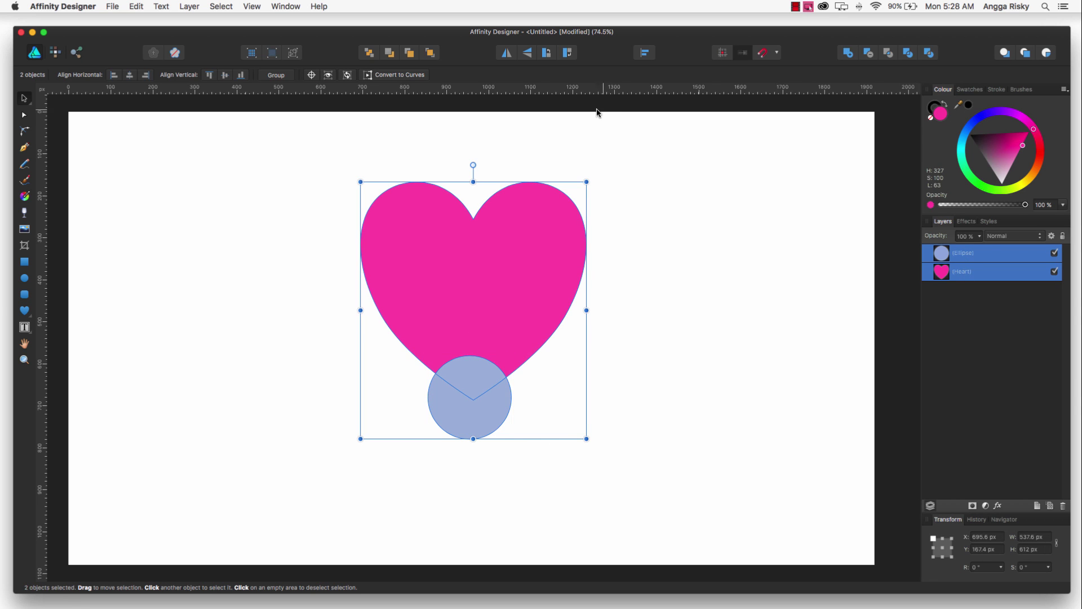
{"action": "left_click", "coordinate": [645, 53]}
{"action": "left_click", "coordinate": [669, 87]}
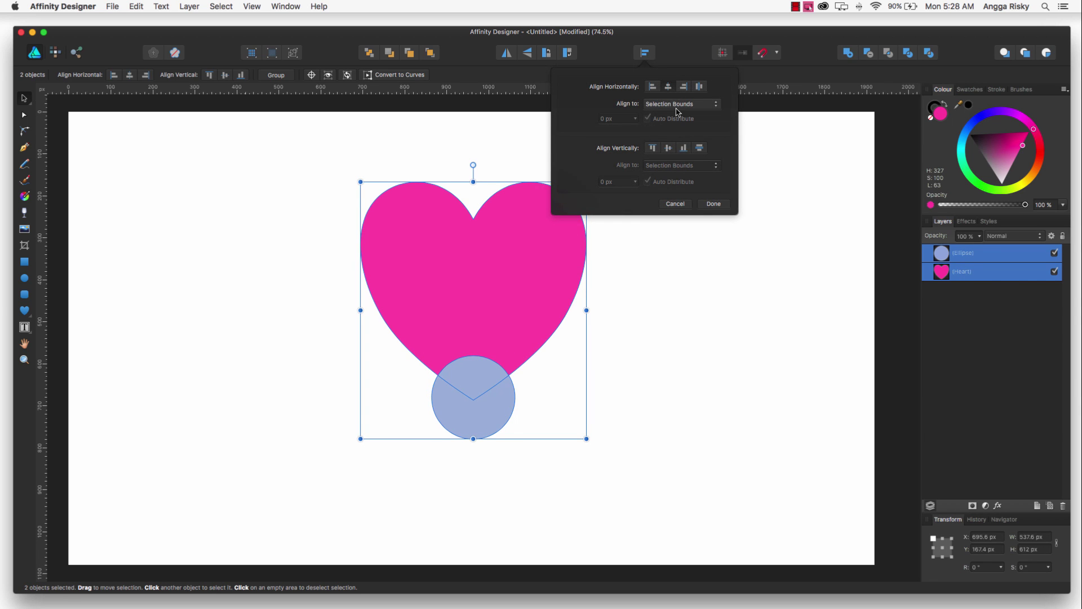
{"action": "left_click", "coordinate": [817, 208]}
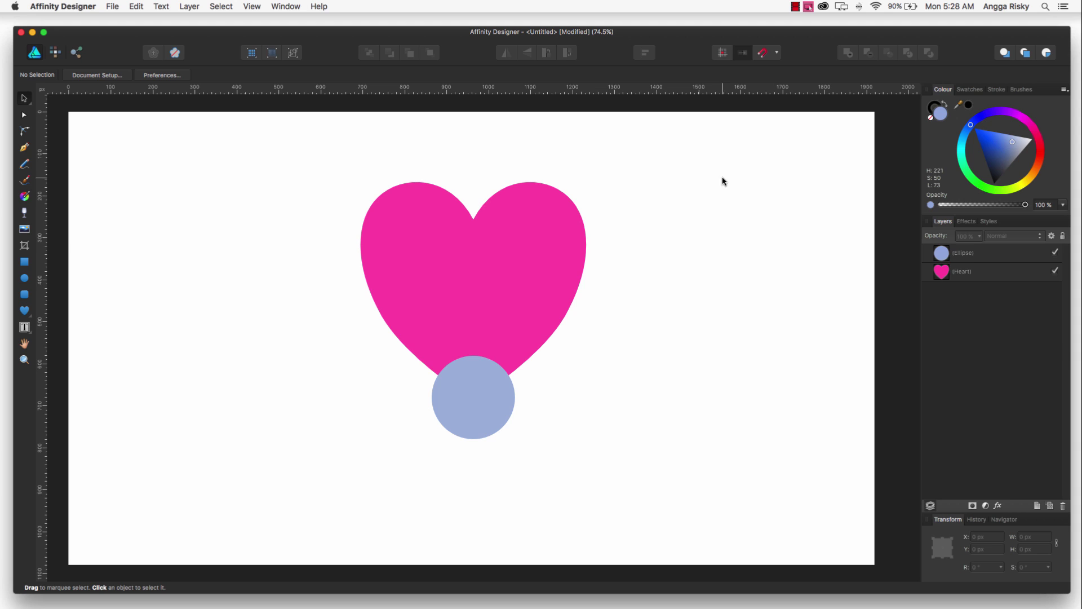
Step: Reselect the Heart layer after briefly selecting the circle and heart on canvas
{"action": "left_click", "coordinate": [481, 386]}
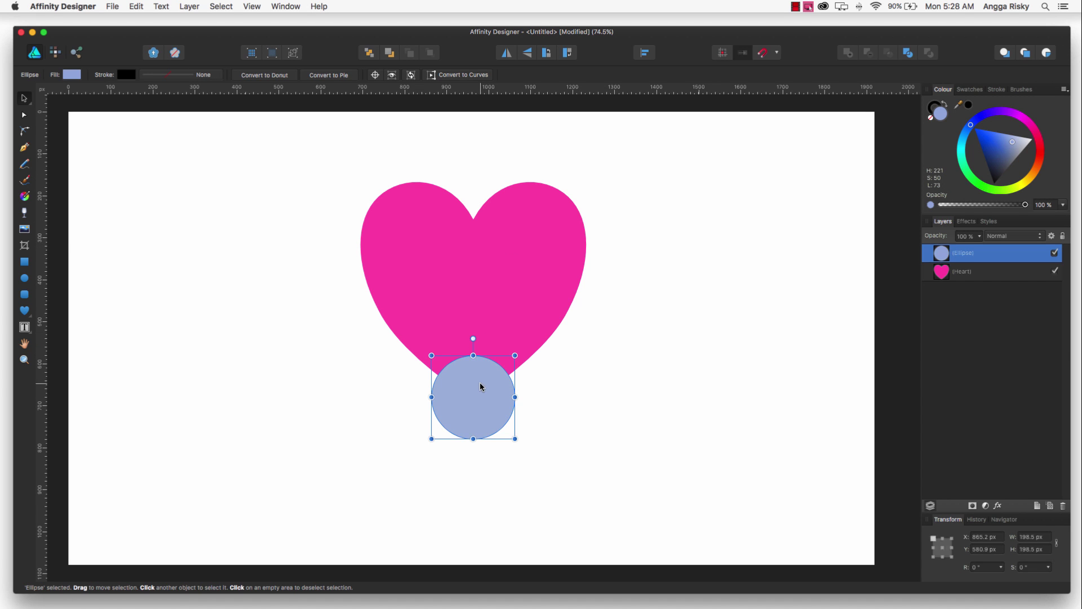
{"action": "left_click", "coordinate": [488, 312]}
{"action": "left_click", "coordinate": [561, 442]}
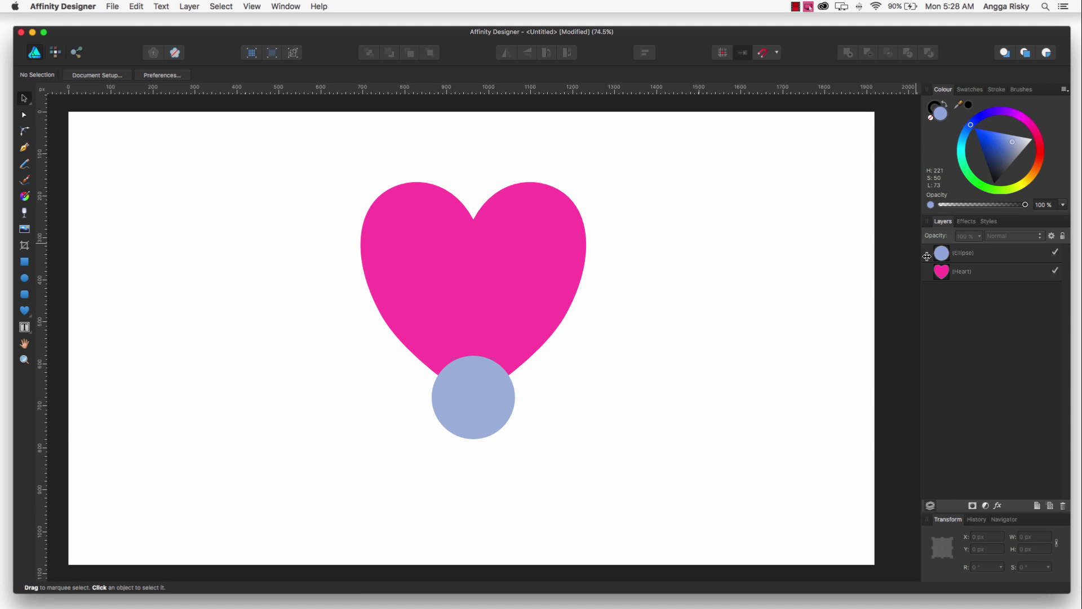
{"action": "left_click", "coordinate": [969, 274]}
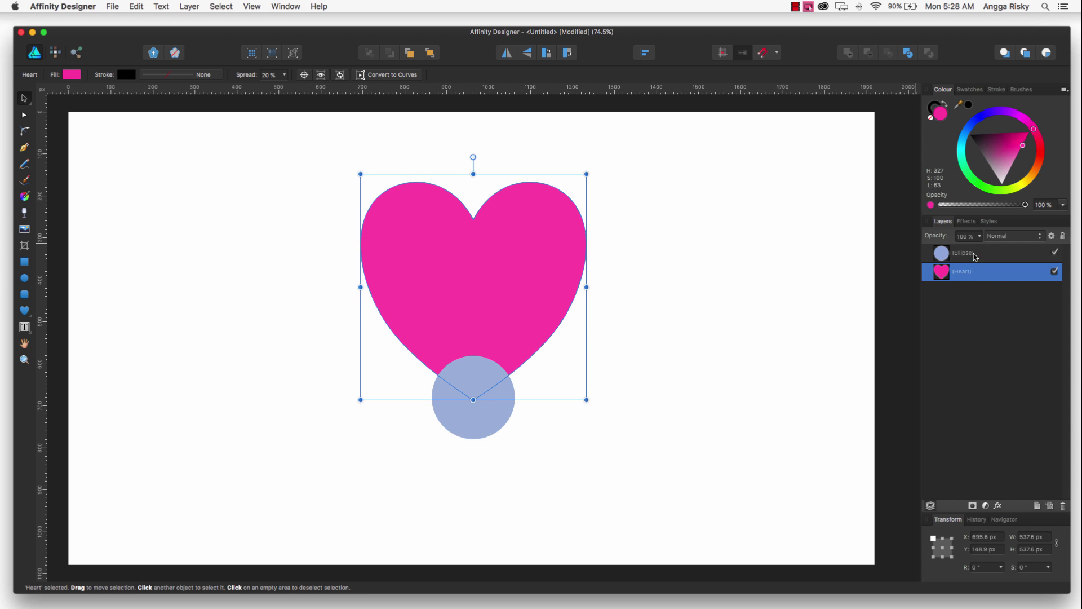
Step: Add the Ellipse layer to the selection and merge both shapes with Add
{"action": "left_click", "coordinate": [975, 256], "text": "shift"}
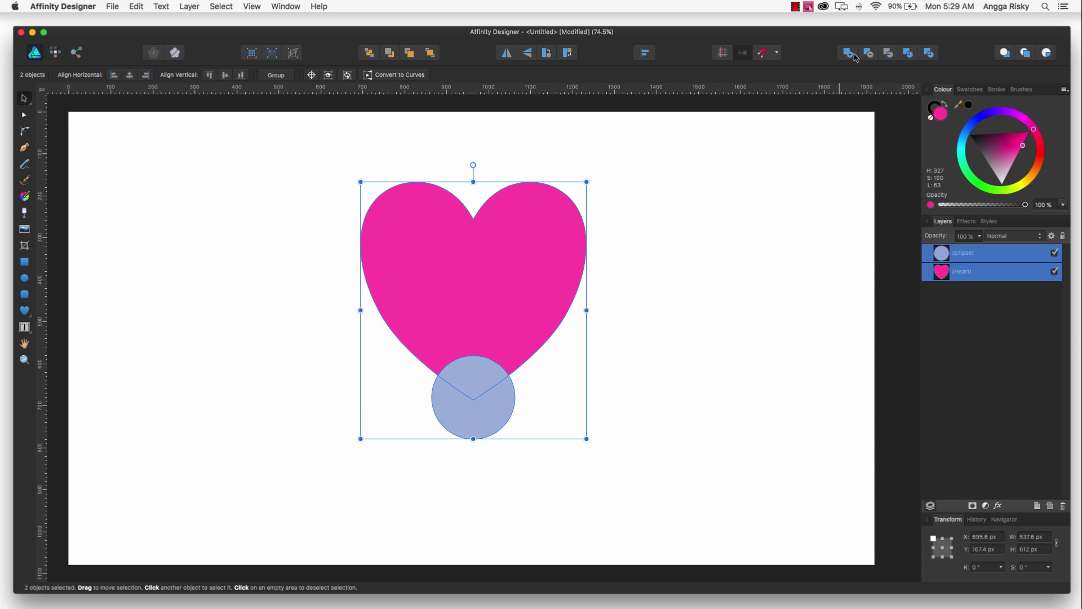
{"action": "left_click", "coordinate": [852, 54]}
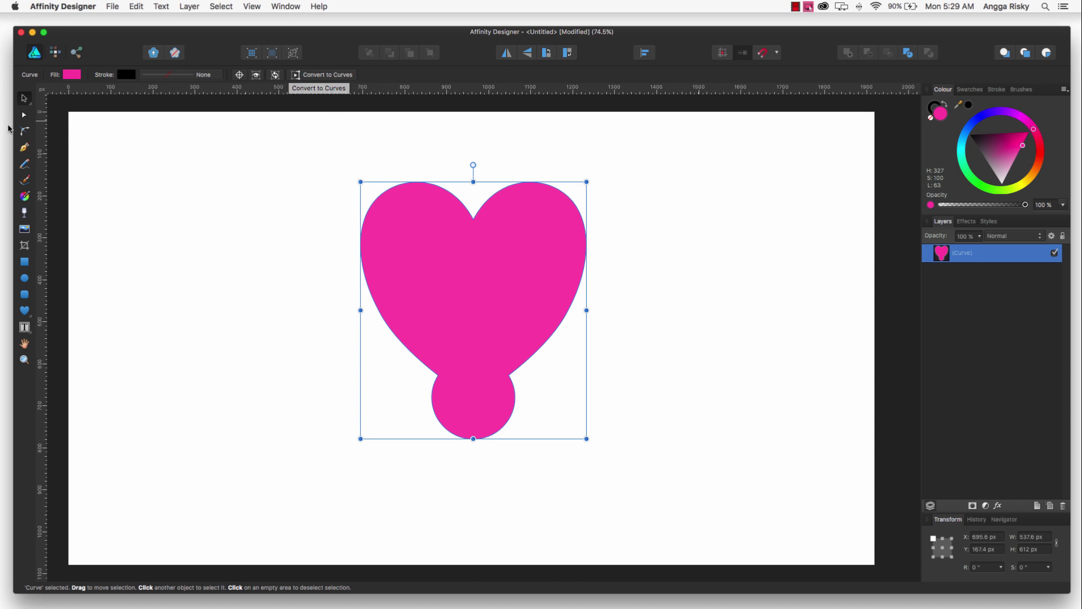
Step: Drag the merged shape's nodes into a wing and tail, then undo back to separate shapes
{"action": "left_click", "coordinate": [24, 116]}
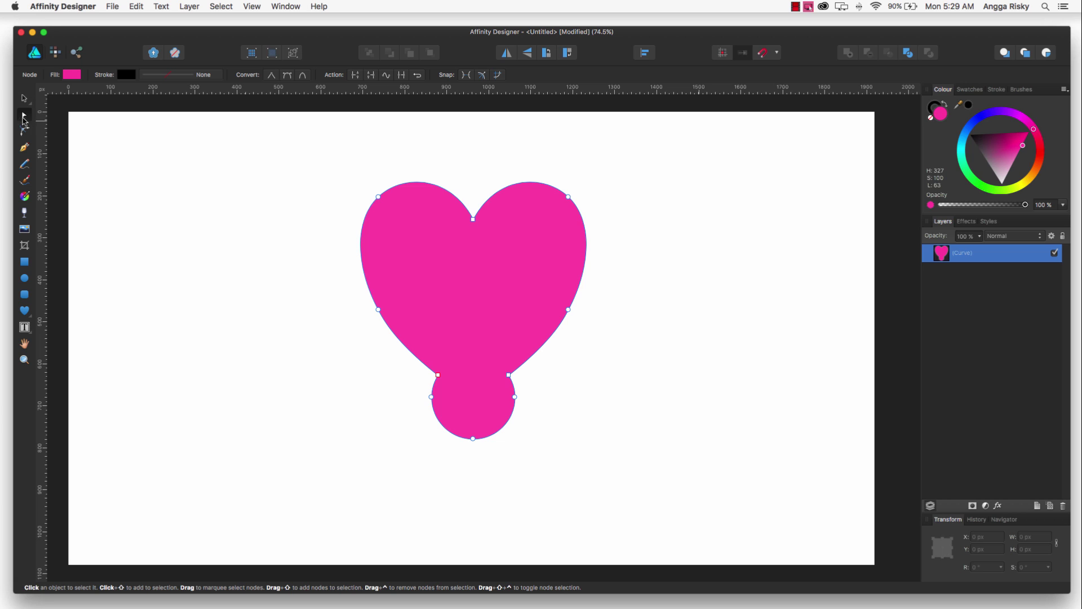
{"action": "left_click_drag", "start_coordinate": [378, 197], "coordinate": [316, 172]}
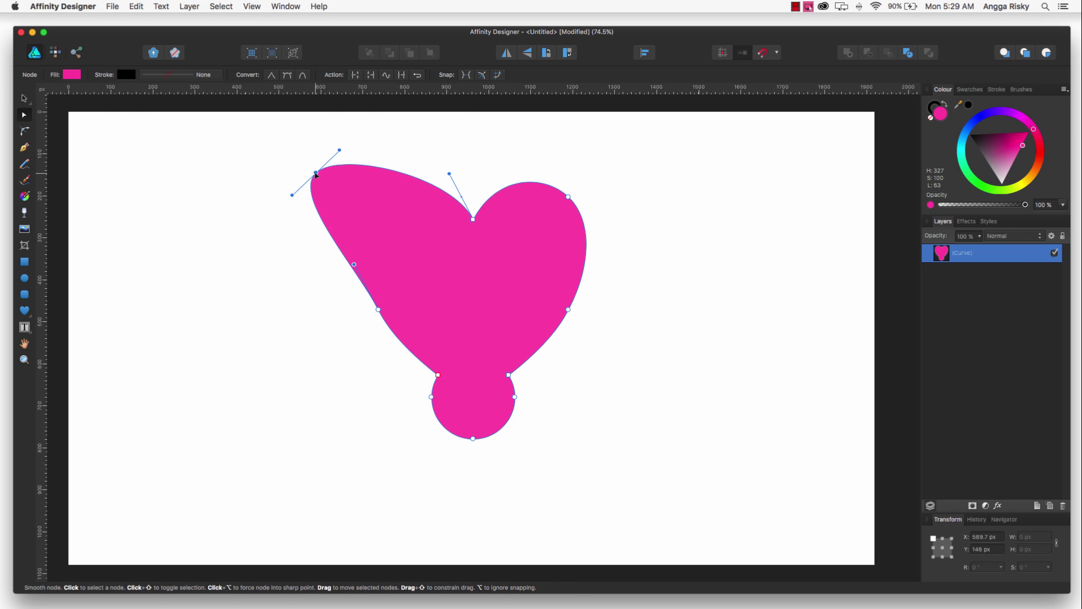
{"action": "left_click_drag", "start_coordinate": [568, 310], "coordinate": [637, 332]}
{"action": "left_click_drag", "start_coordinate": [473, 438], "coordinate": [456, 525]}
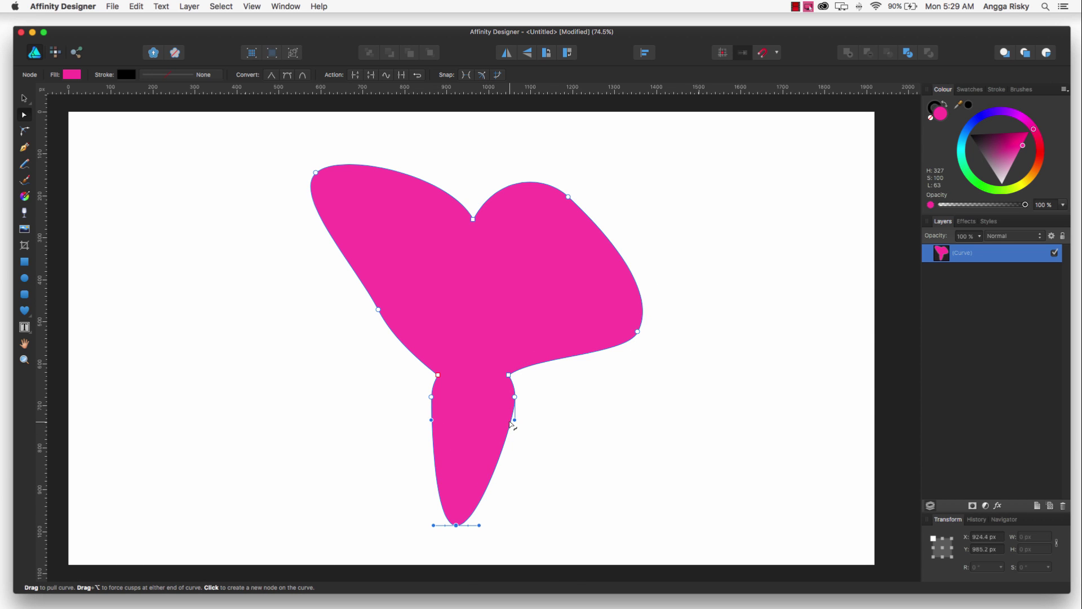
{"action": "key", "text": "super+z"}
{"action": "key", "text": "super+z"}
{"action": "key", "text": "super+z"}
{"action": "key", "text": "super+z"}
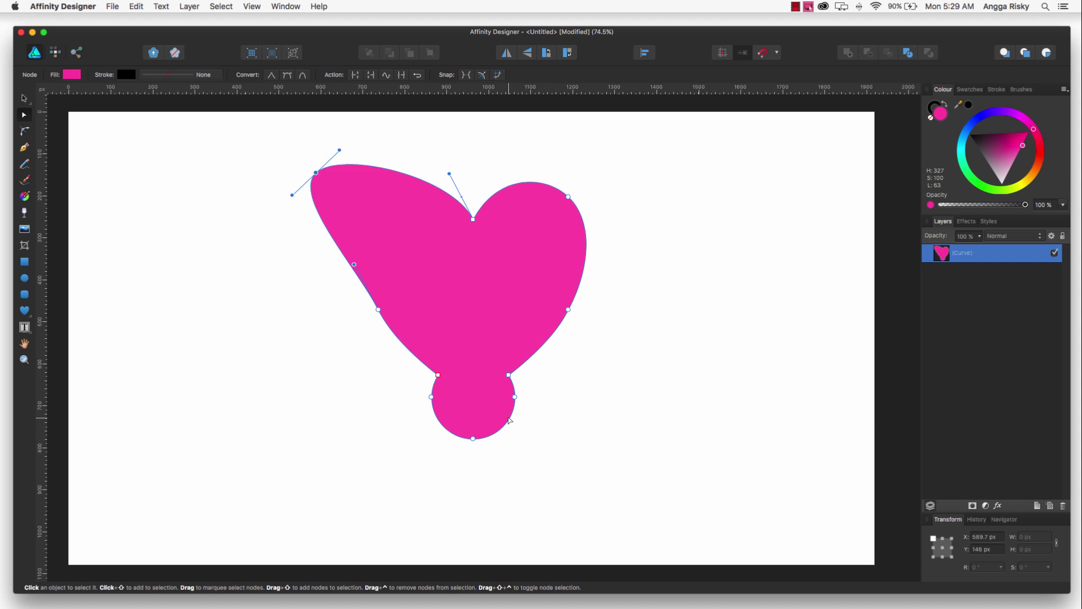
{"action": "key", "text": "super+z"}
{"action": "key", "text": "super+z"}
{"action": "key", "text": "super+z"}
{"action": "key", "text": "super+z"}
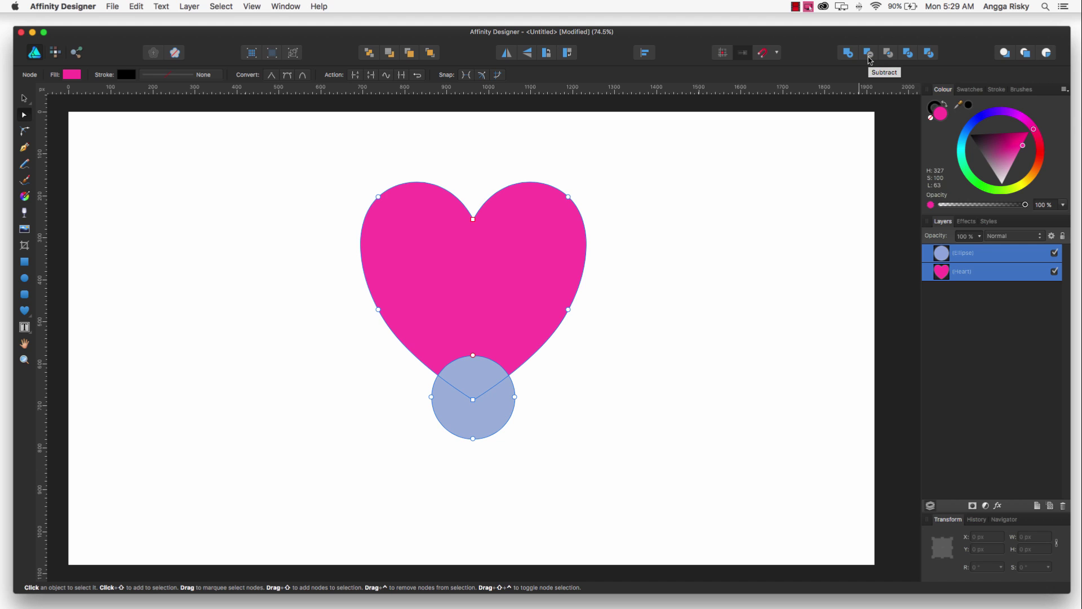
Step: Subtract the circle from the heart and pull the notch's bottom node up as a sharp V
{"action": "left_click", "coordinate": [870, 53]}
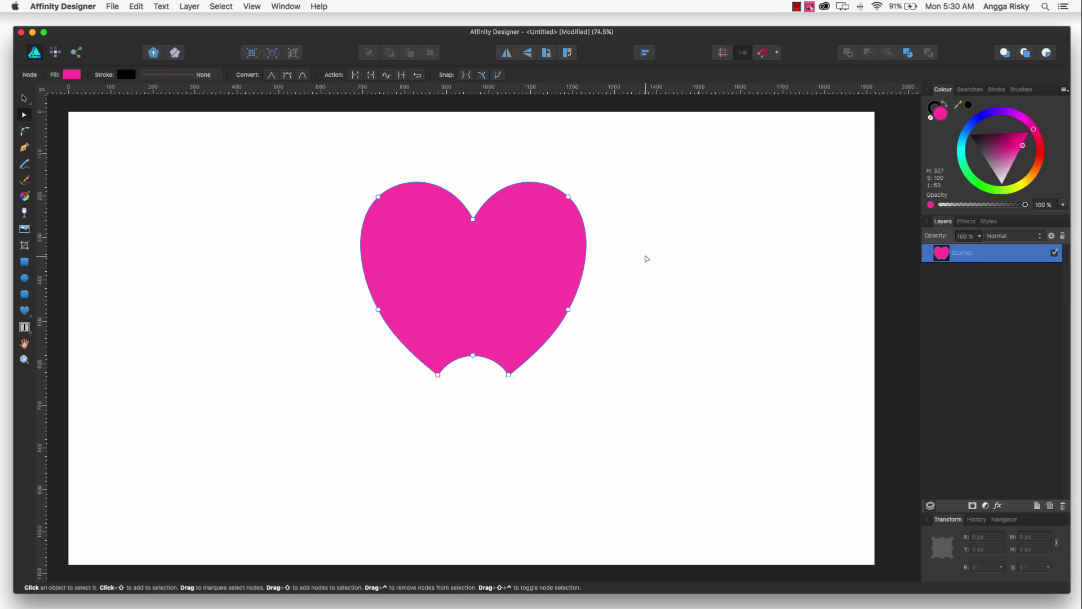
{"action": "left_click", "coordinate": [473, 355]}
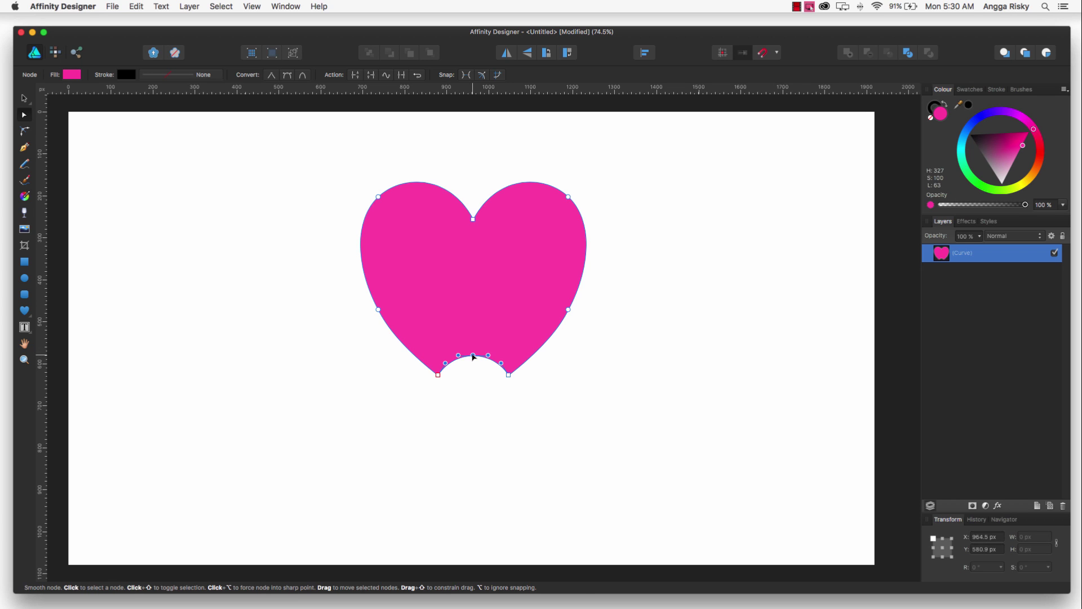
{"action": "left_click", "coordinate": [271, 74]}
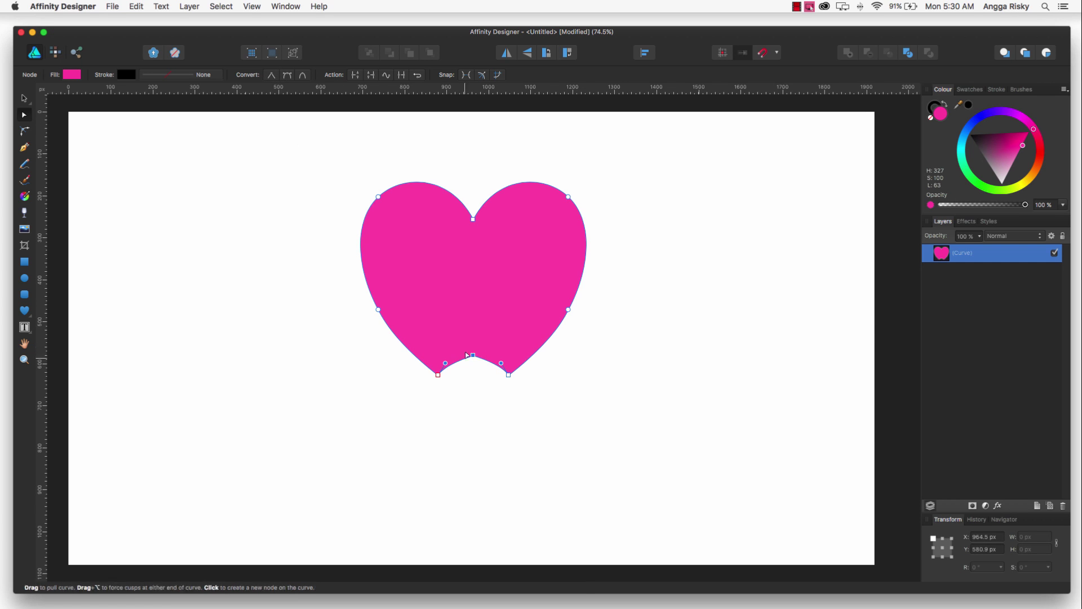
{"action": "left_click_drag", "start_coordinate": [473, 355], "coordinate": [474, 241]}
{"action": "left_click", "coordinate": [632, 272]}
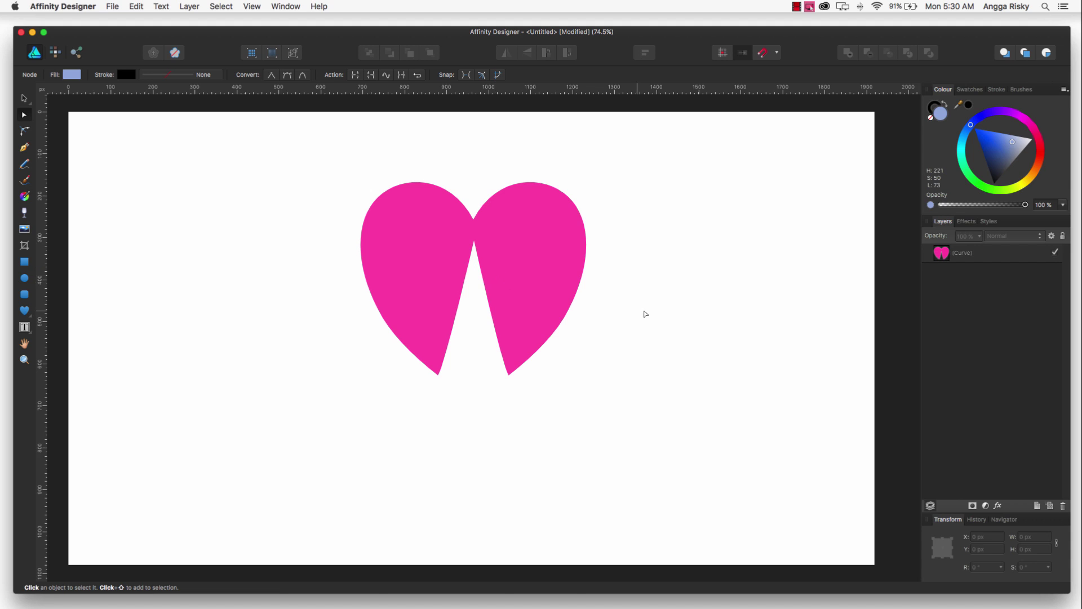
Step: Undo the subtraction, try Intersect on the heart and circle, then undo it
{"action": "key", "text": "super+a"}
{"action": "key", "text": "super+d"}
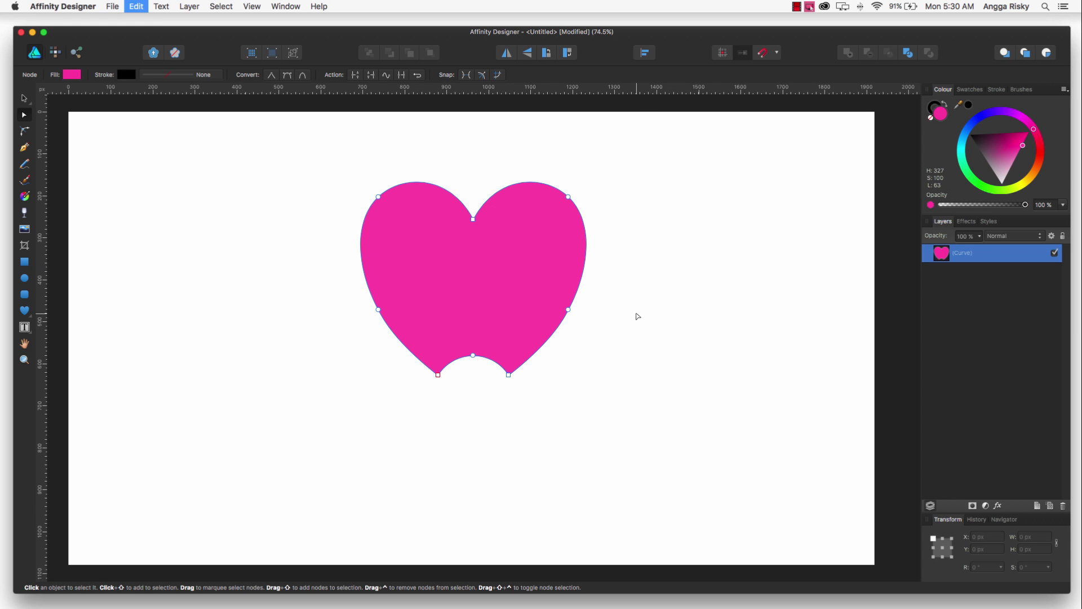
{"action": "key", "text": "super+z"}
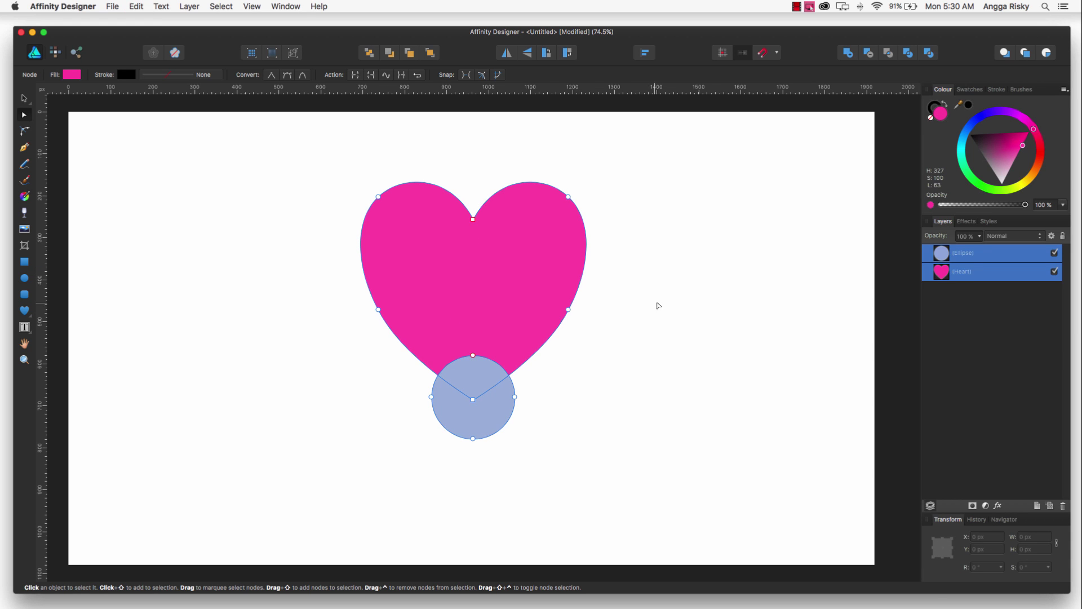
{"action": "left_click", "coordinate": [889, 60]}
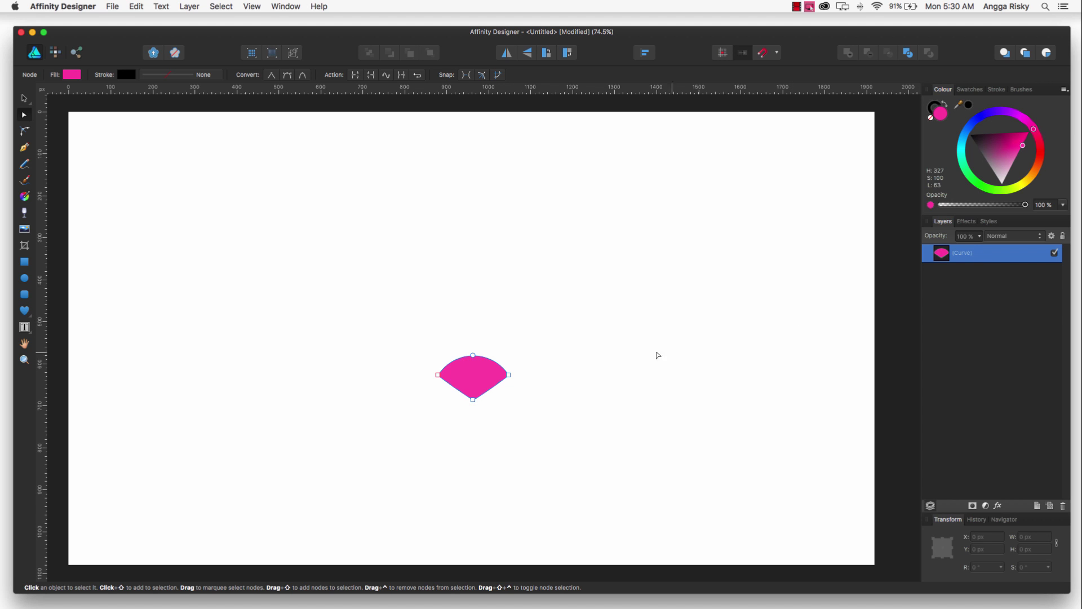
{"action": "key", "text": "super+z"}
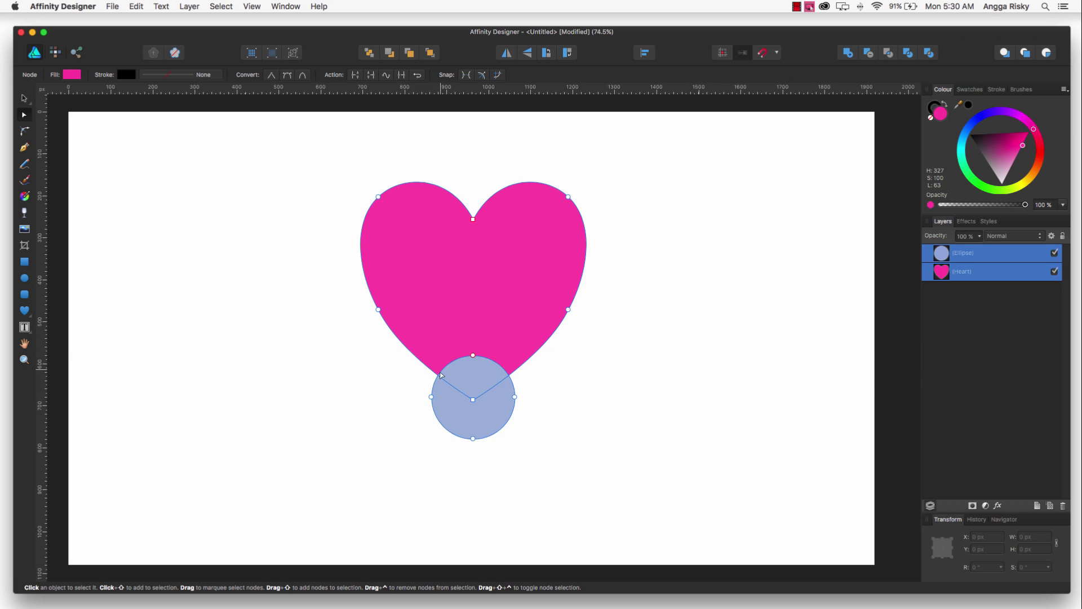
{"action": "key", "text": "super+1"}
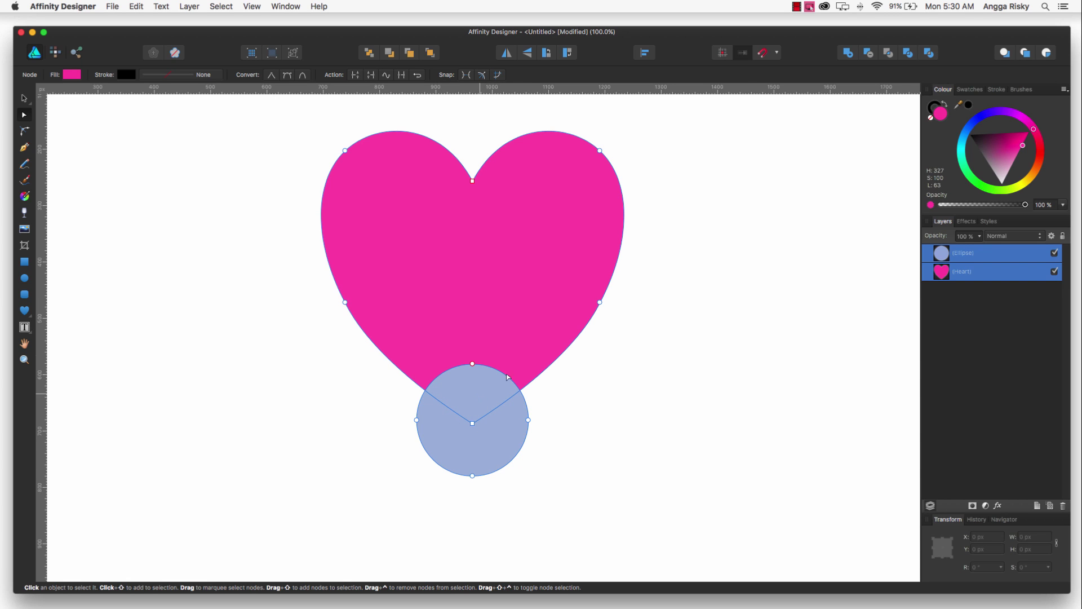
{"action": "left_click", "coordinate": [887, 60]}
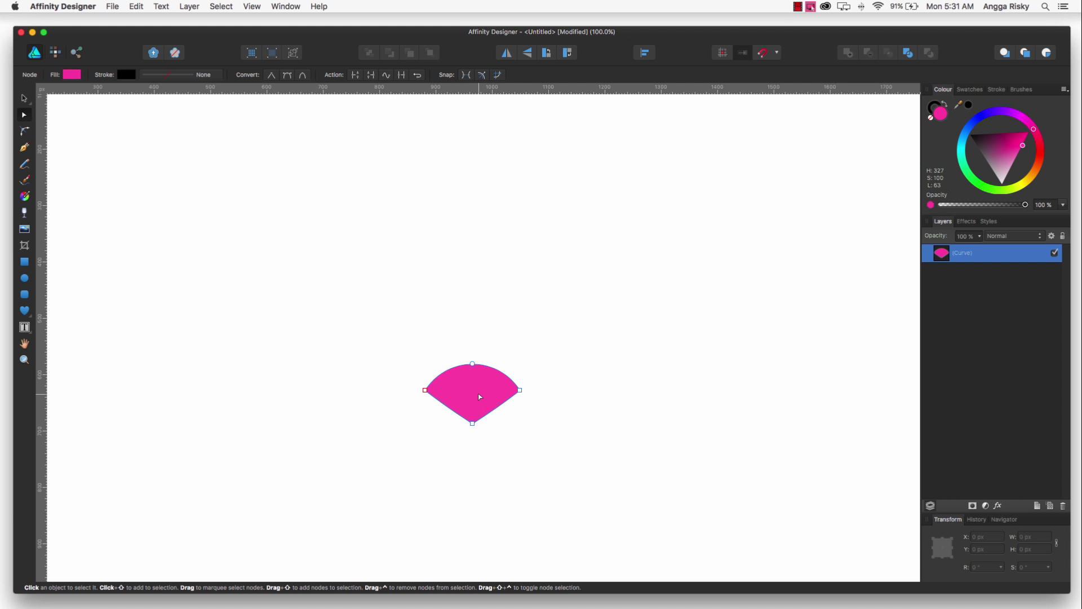
{"action": "key", "text": "super+minus"}
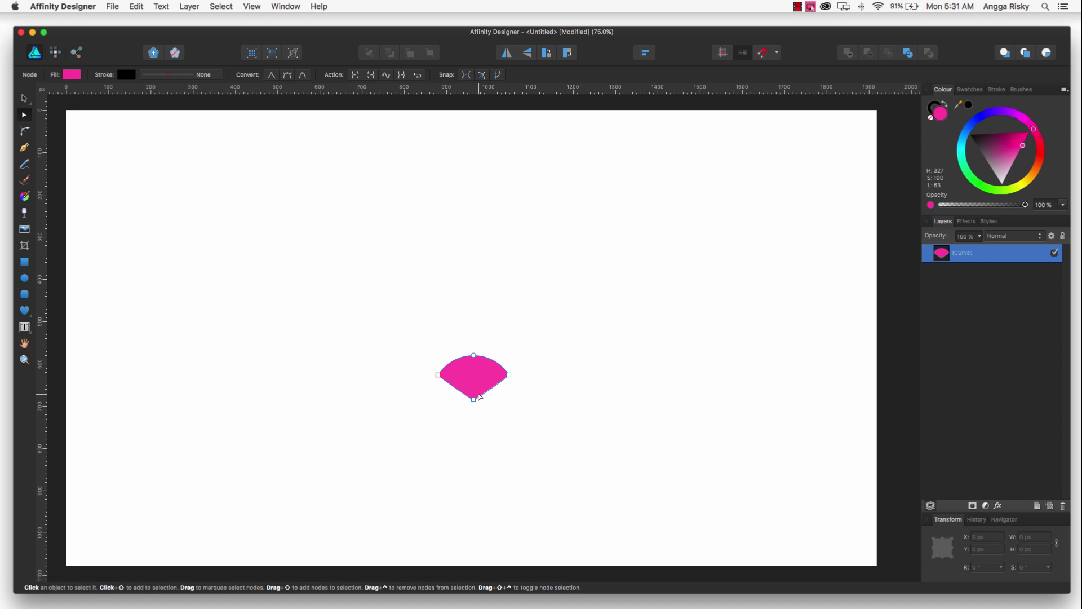
{"action": "key", "text": "super+z"}
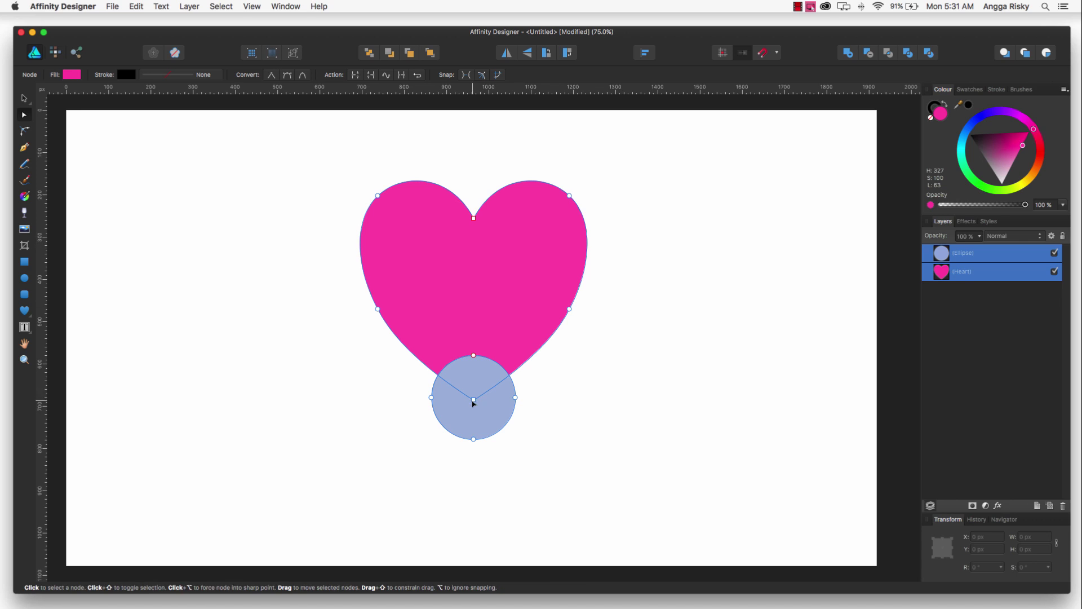
{"action": "left_click", "coordinate": [889, 56]}
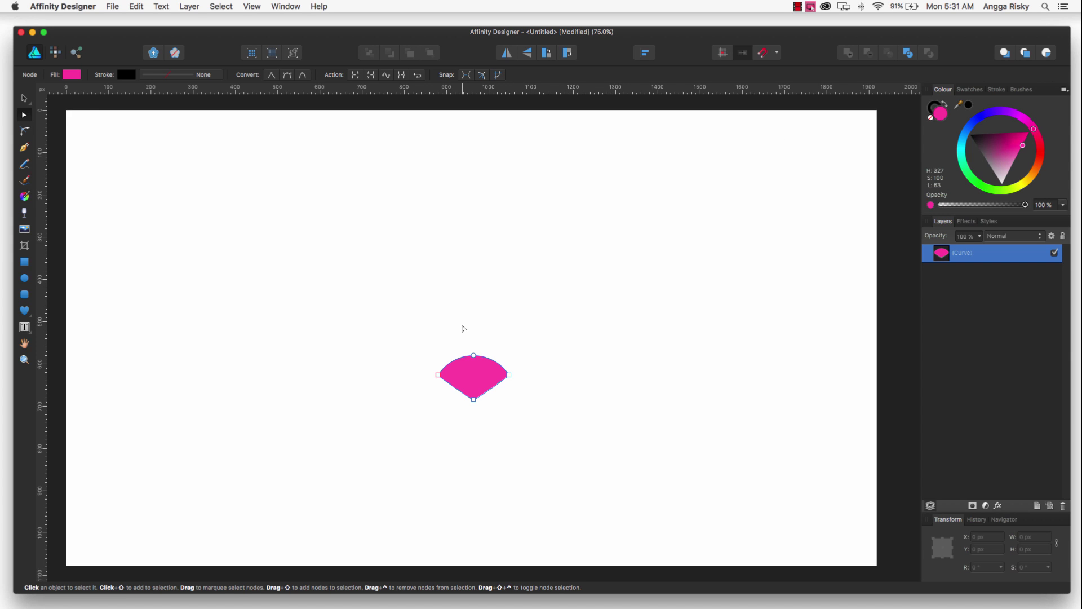
{"action": "key", "text": "super+z"}
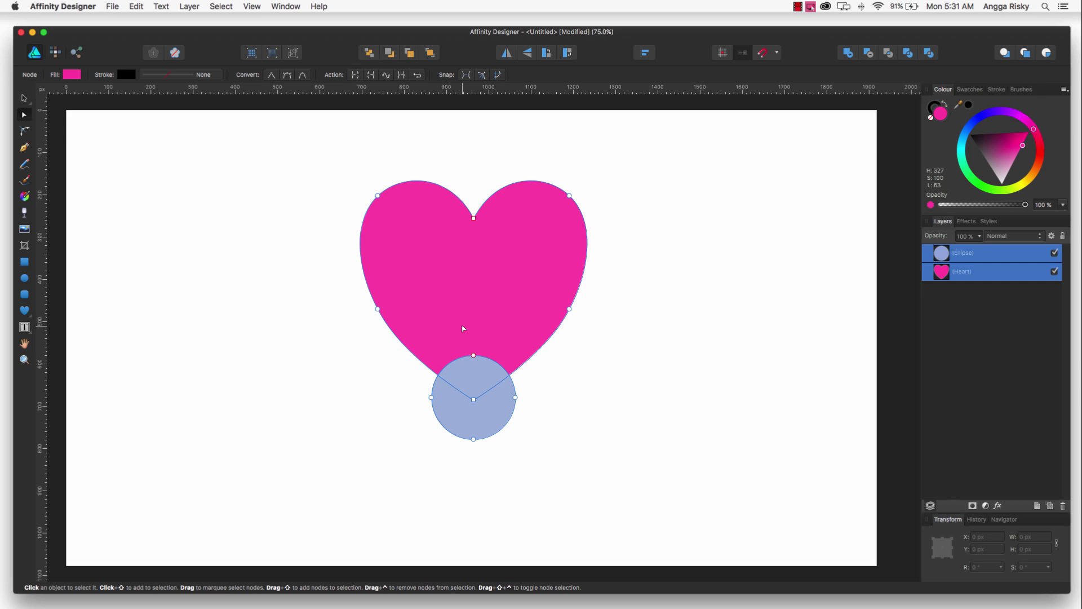
Step: Divide the heart and circle, then move the heart piece up and right
{"action": "left_click", "coordinate": [911, 56]}
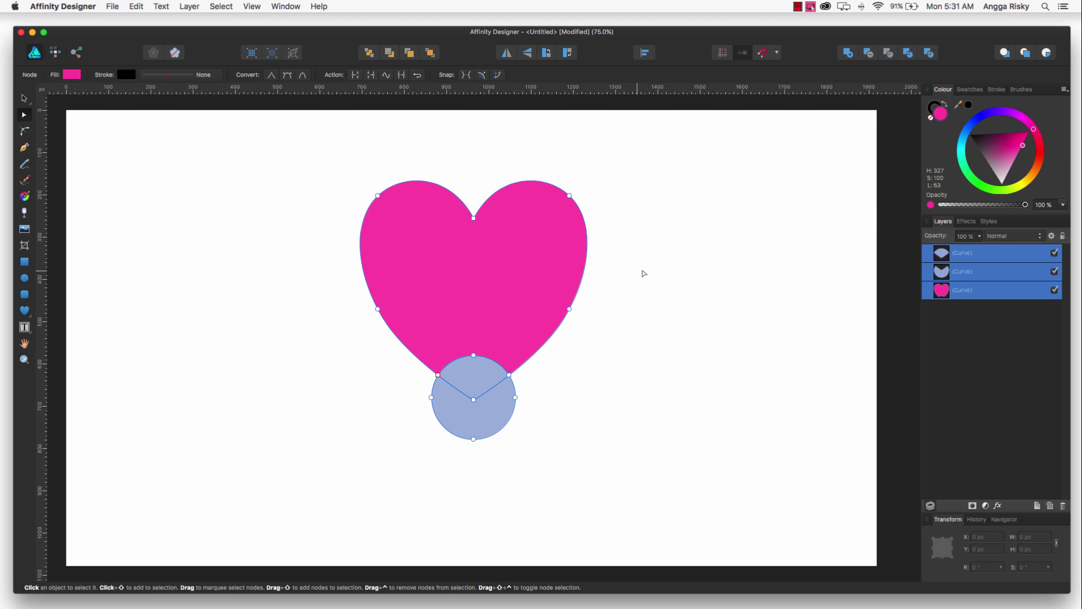
{"action": "left_click", "coordinate": [478, 265]}
{"action": "left_click_drag", "start_coordinate": [467, 258], "coordinate": [589, 219]}
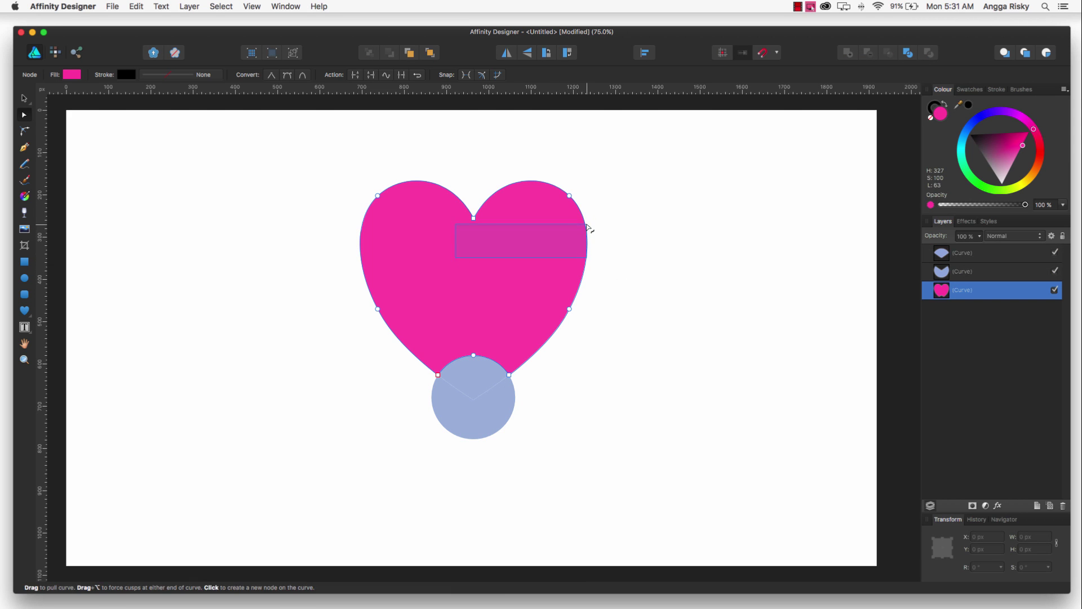
{"action": "key", "text": "v"}
{"action": "left_click_drag", "start_coordinate": [450, 257], "coordinate": [548, 226]}
Step: Move the blue wedge up-left and the lower circle piece down-right
{"action": "left_click", "coordinate": [480, 385]}
{"action": "left_click_drag", "start_coordinate": [480, 385], "coordinate": [408, 333]}
{"action": "left_click", "coordinate": [477, 418]}
{"action": "left_click_drag", "start_coordinate": [476, 417], "coordinate": [491, 431]}
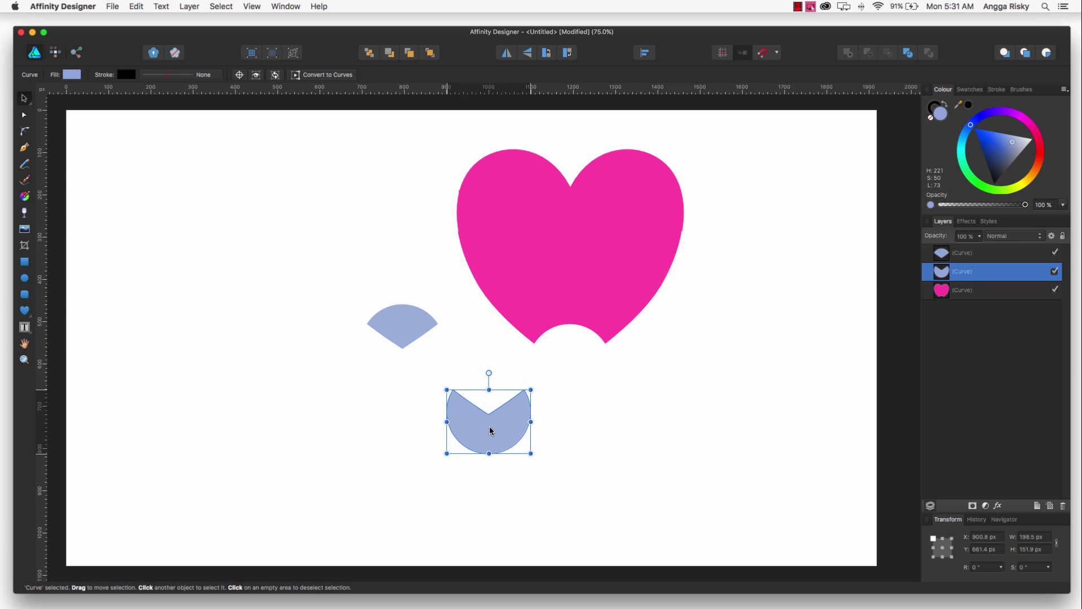
{"action": "left_click", "coordinate": [599, 399]}
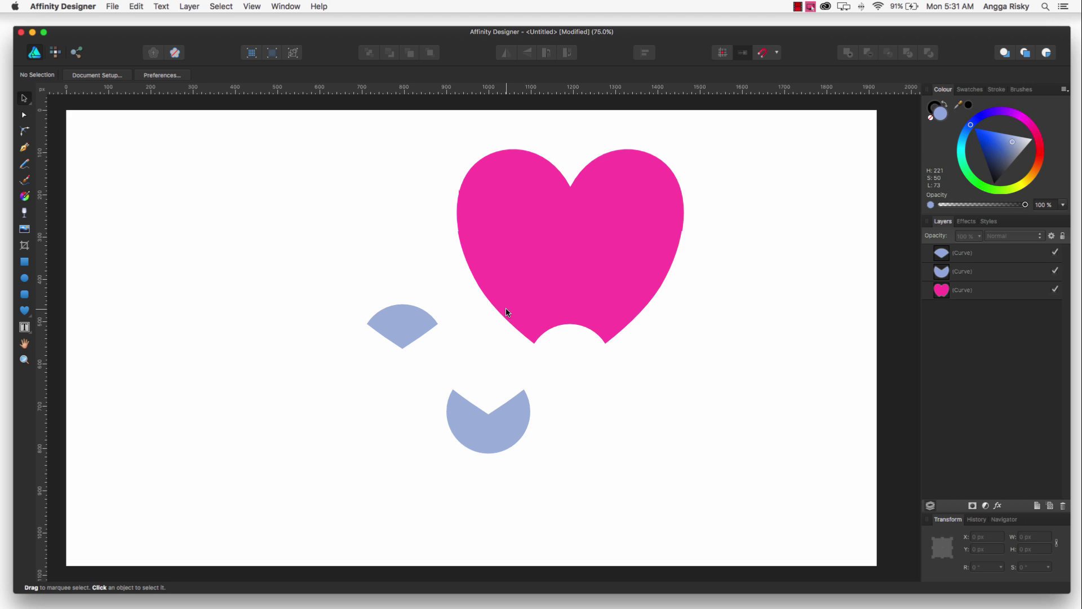
Step: Undo the piece moves and the Divide to restore the heart and circle
{"action": "key", "text": "super+shift+z"}
{"action": "key", "text": "super+shift+z"}
{"action": "key", "text": "super+shift+z"}
{"action": "key", "text": "super+shift+z"}
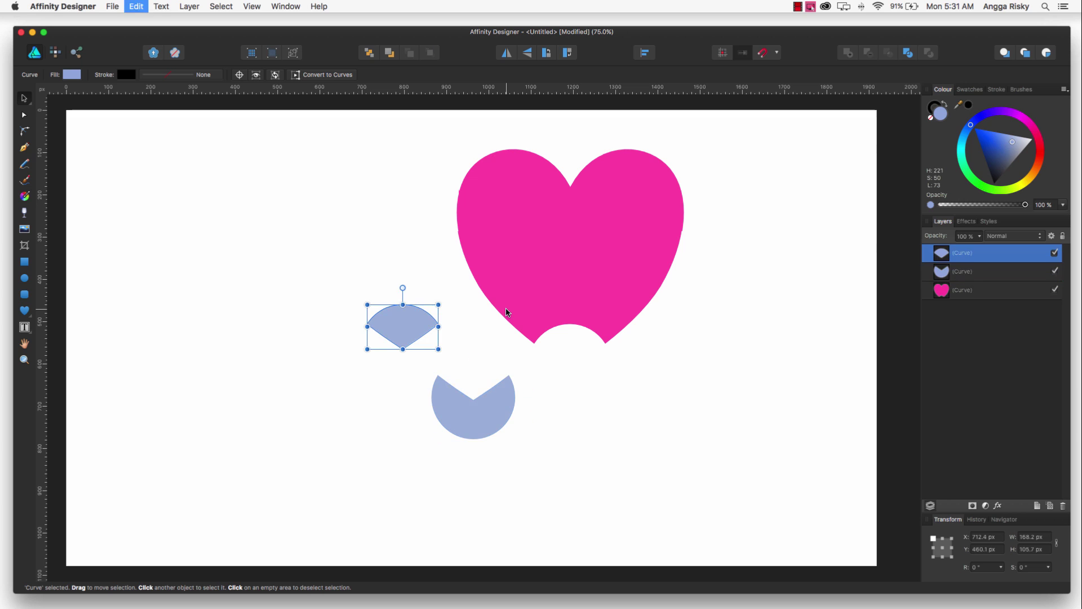
{"action": "key", "text": "super+shift+z"}
{"action": "key", "text": "super+shift+z"}
{"action": "key", "text": "super+shift+z"}
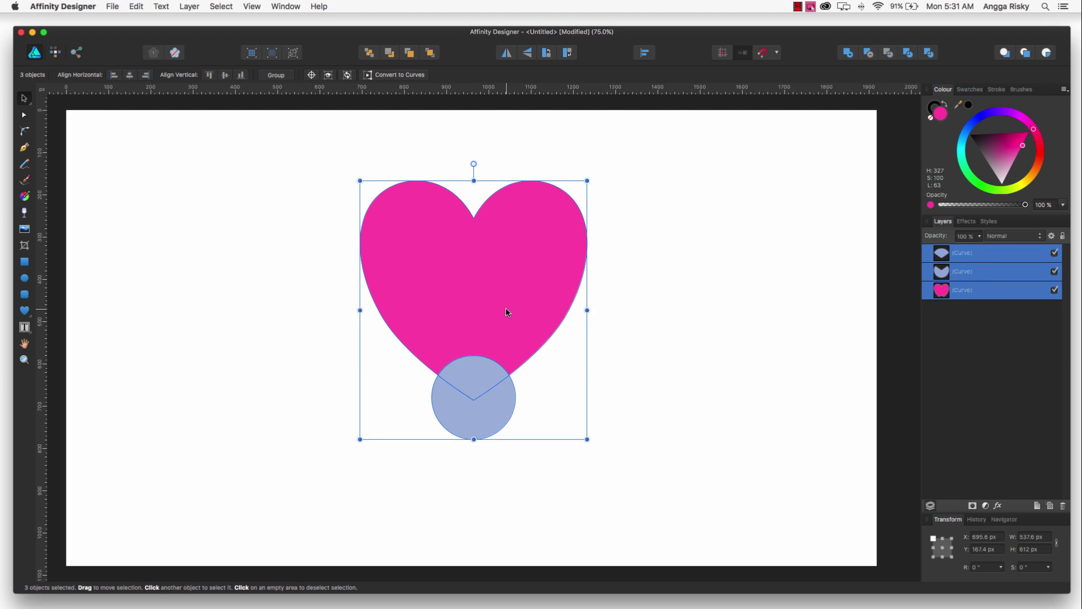
{"action": "key", "text": "super+z"}
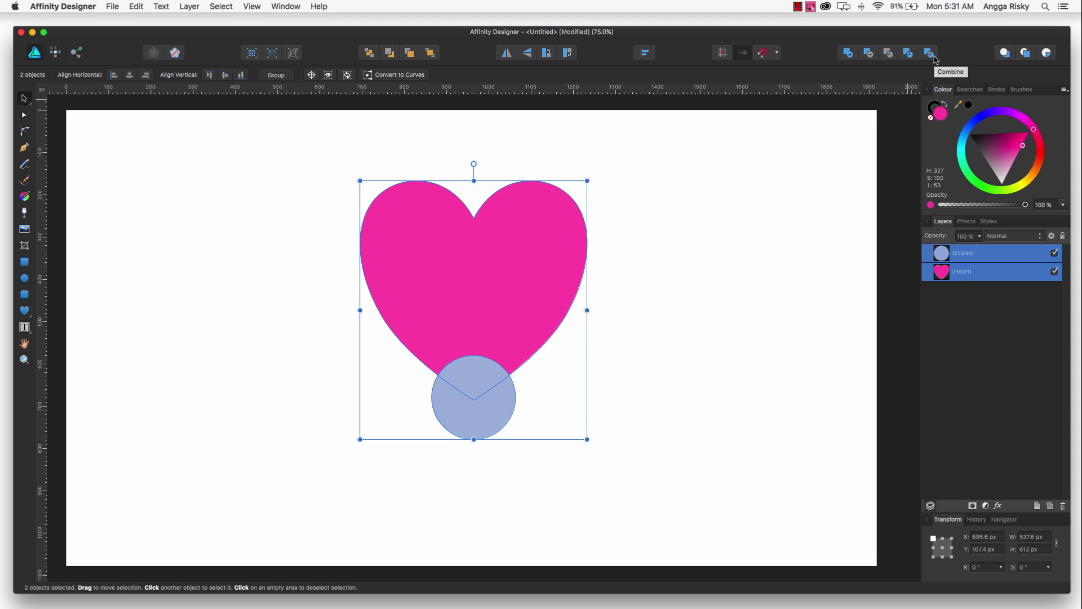
Step: Combine the heart and circle into one shape and shift it slightly
{"action": "left_click", "coordinate": [933, 57]}
{"action": "left_click", "coordinate": [638, 337]}
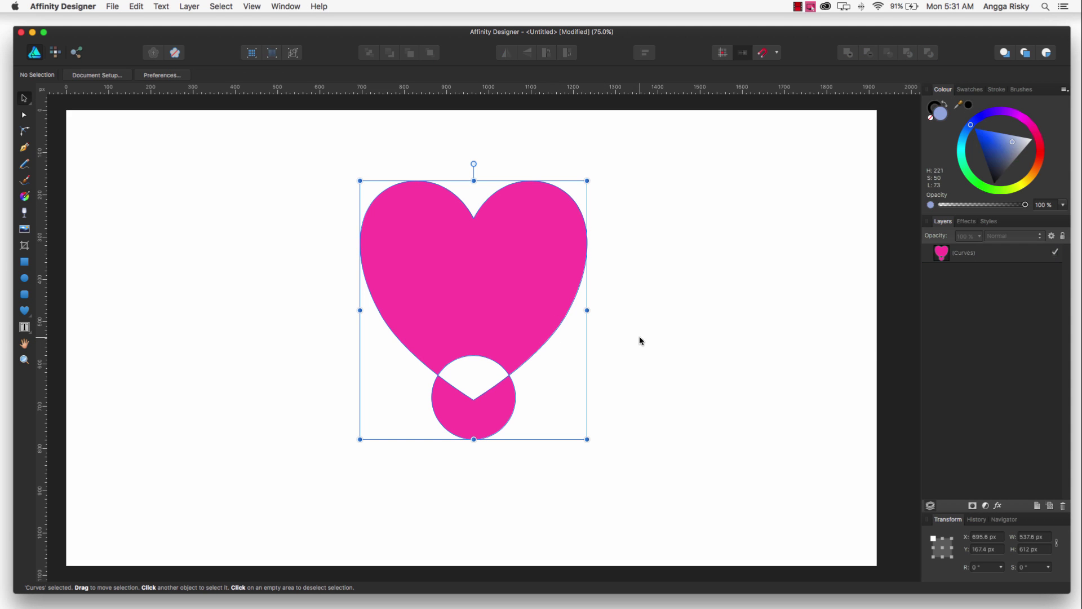
{"action": "left_click_drag", "start_coordinate": [451, 283], "coordinate": [389, 308]}
{"action": "left_click", "coordinate": [669, 282]}
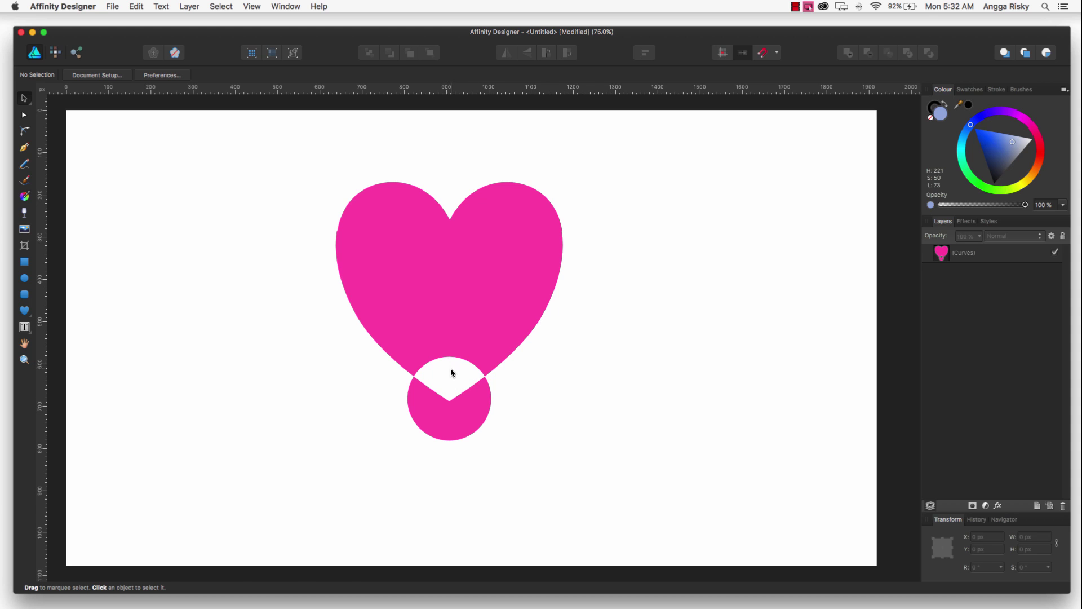
Step: Undo the moves and Combine, leaving the Heart and Ellipse layers separate and deselected
{"action": "mouse_move", "coordinate": [465, 307]}
{"action": "left_mouse_down"}
{"action": "mouse_move", "coordinate": [581, 310]}
{"action": "mouse_move", "coordinate": [459, 293]}
{"action": "mouse_move", "coordinate": [481, 293]}
{"action": "left_mouse_up"}
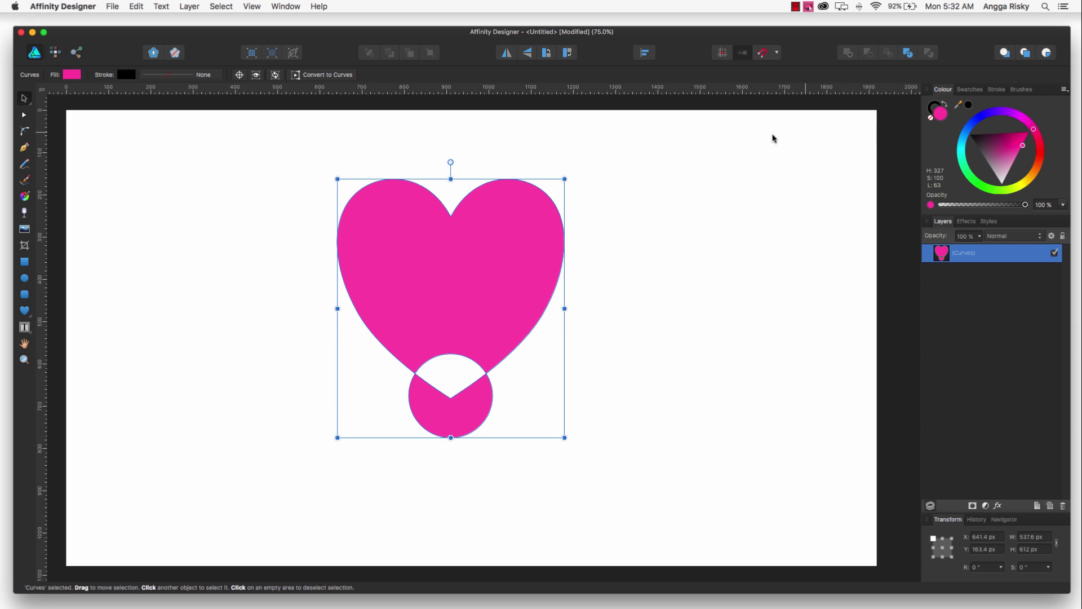
{"action": "key", "text": "super+z"}
{"action": "key", "text": "super+z"}
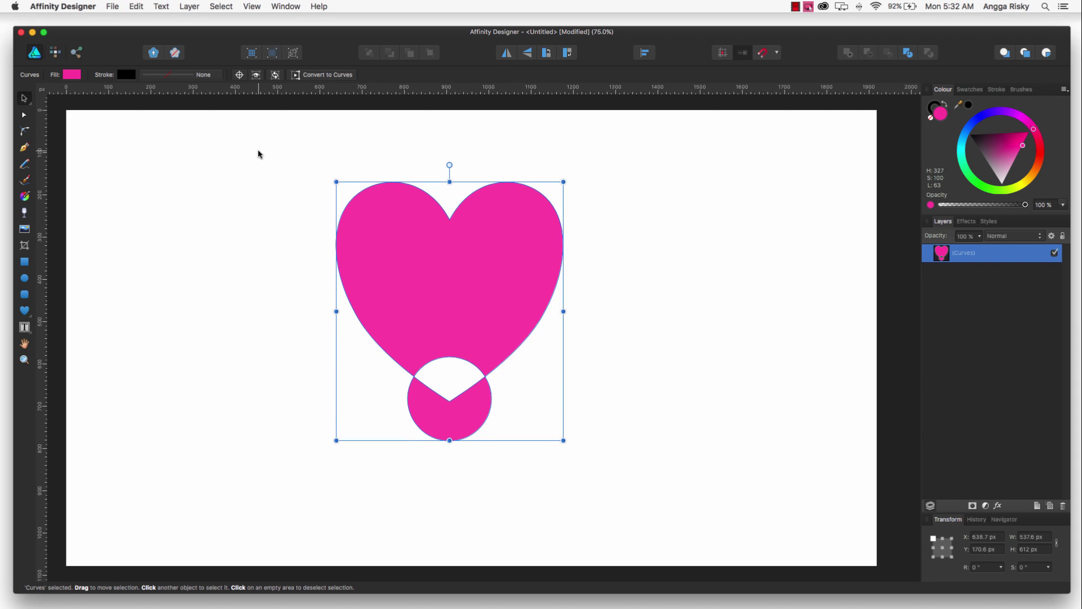
{"action": "key", "text": "super+z"}
{"action": "key", "text": "super+z"}
{"action": "key", "text": "super+z"}
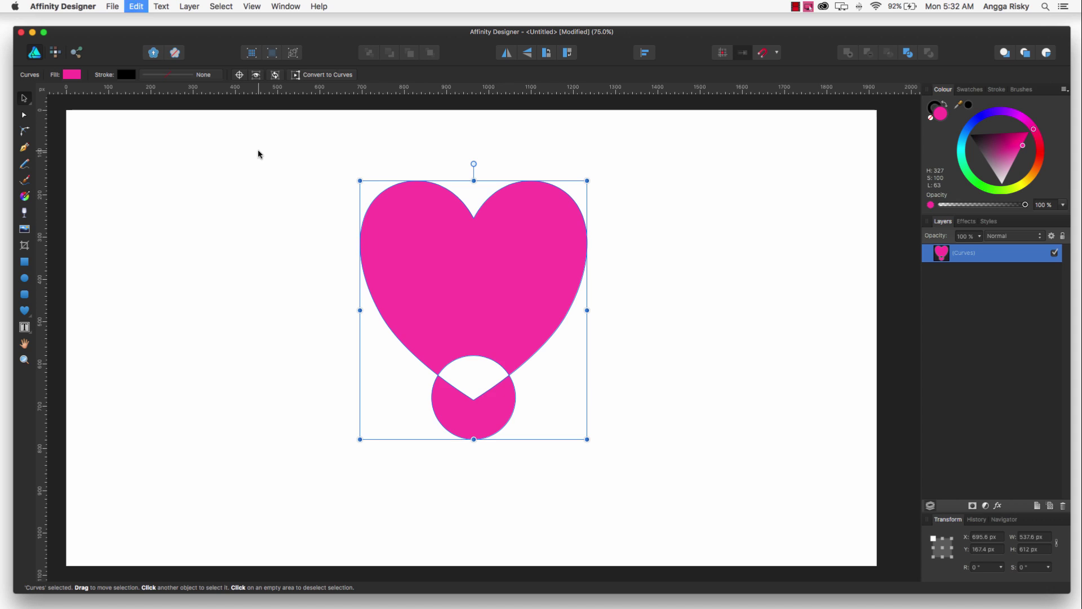
{"action": "left_click", "coordinate": [245, 171]}
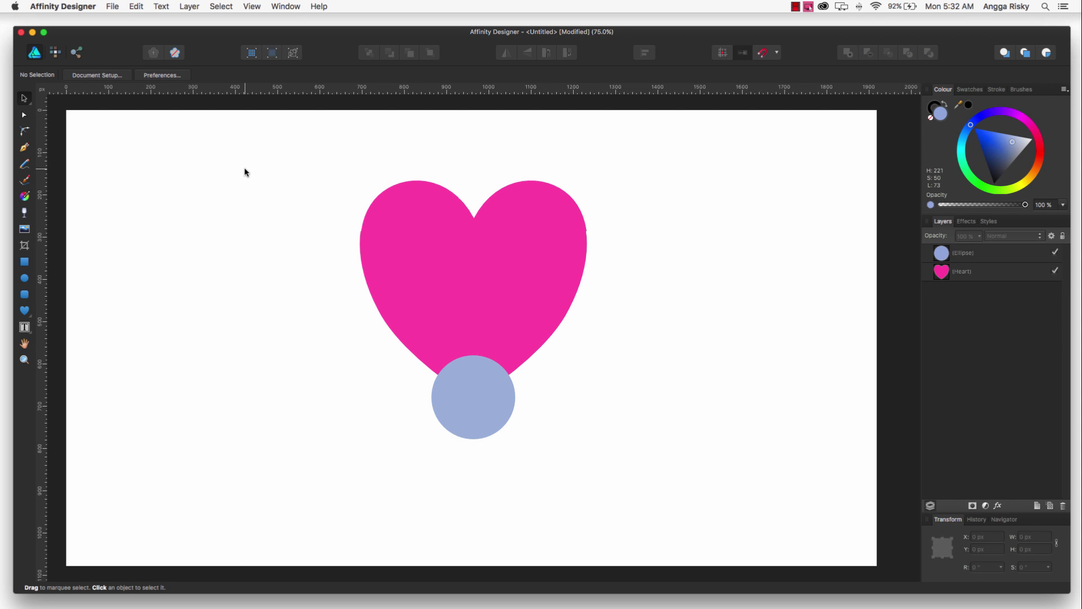